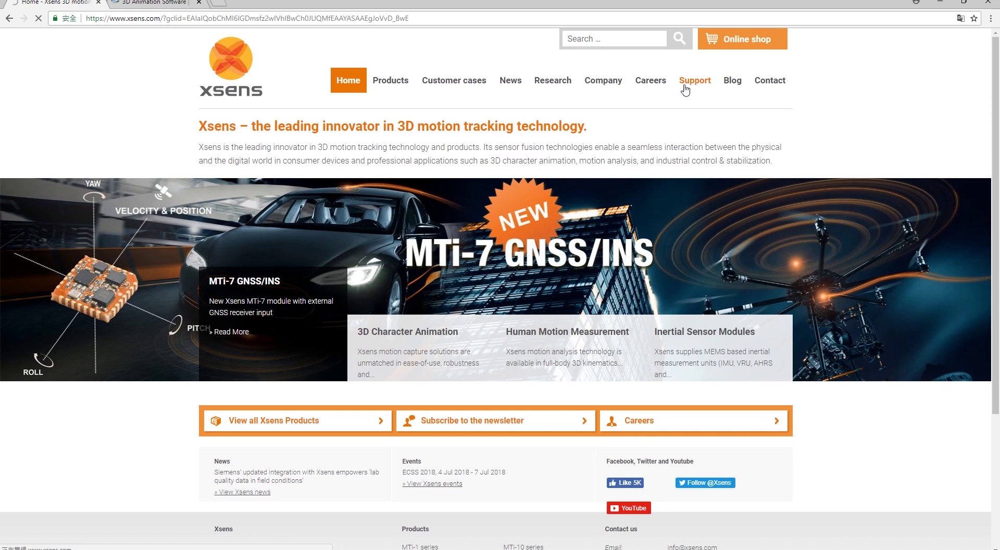
# - Browse the Xsens support tutorials, then the Reallusion iClone plug-ins page down to Motion Capture
pyautogui.click(686, 90)
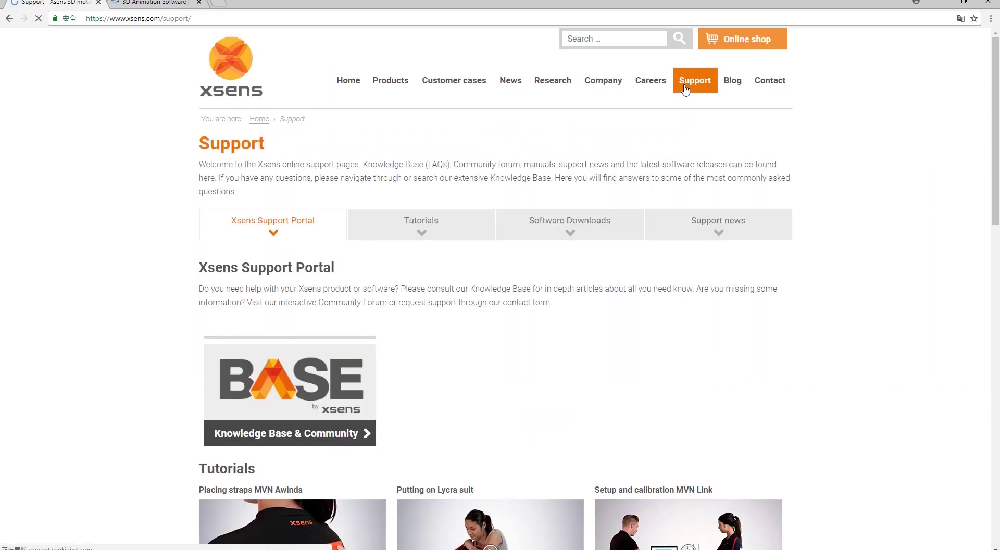
pyautogui.click(405, 219)
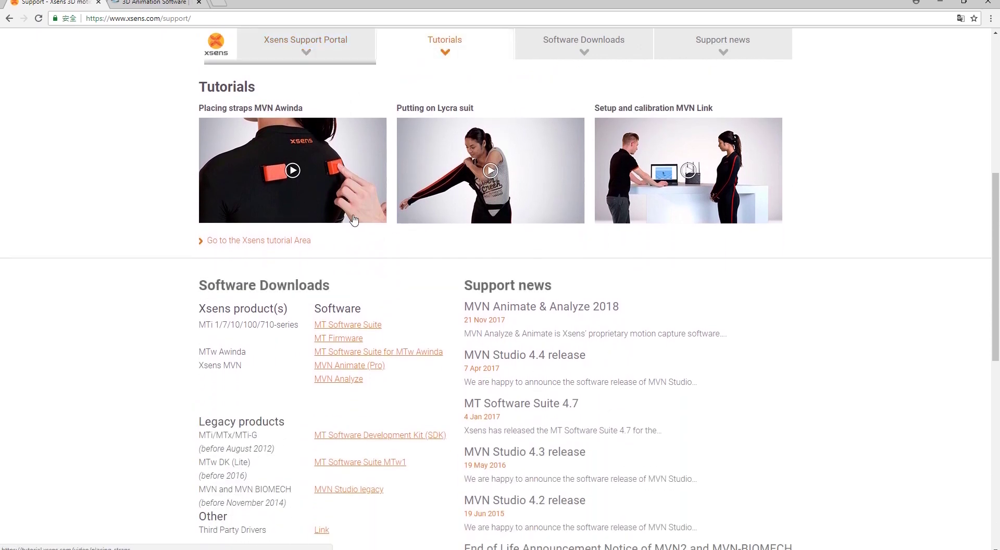
pyautogui.click(155, 3)
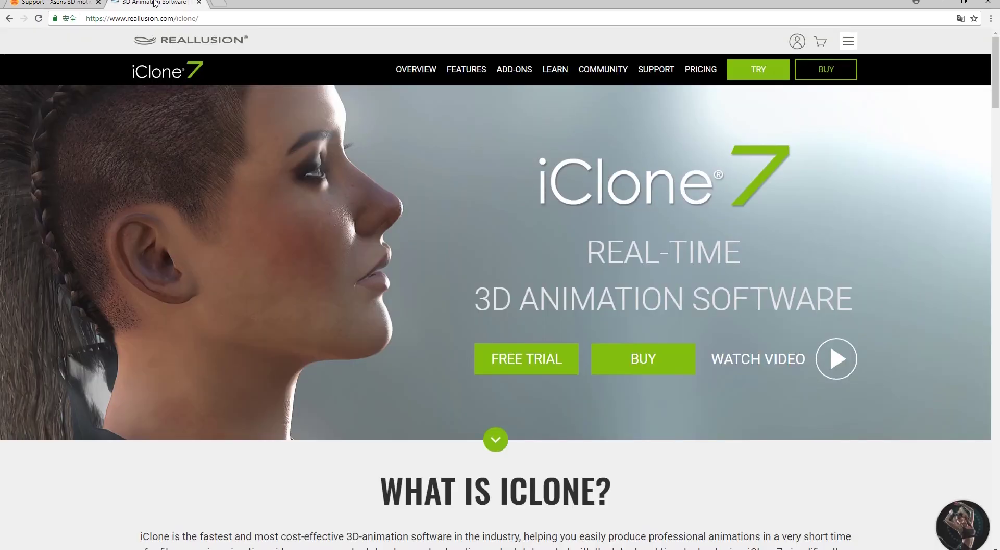
pyautogui.moveTo(523, 76)
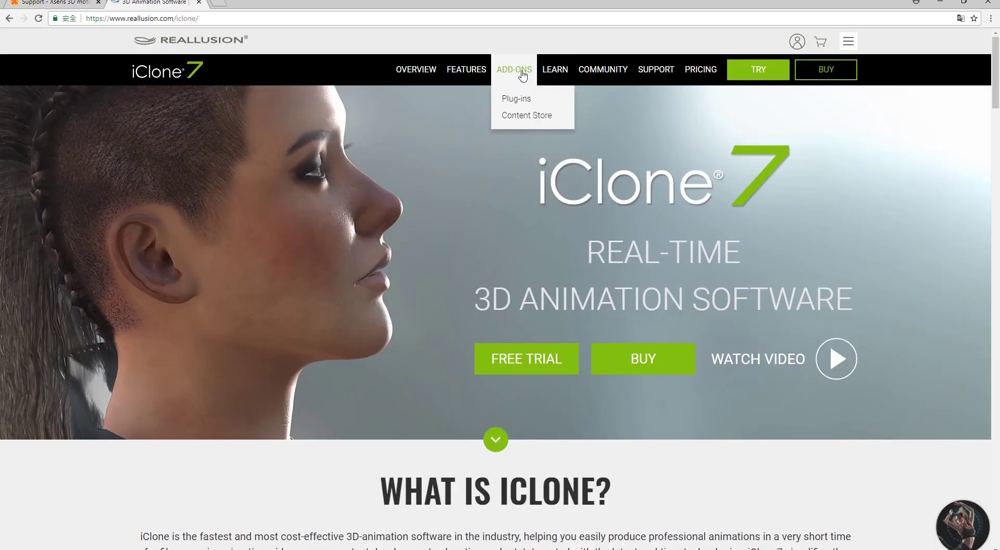
pyautogui.click(521, 101)
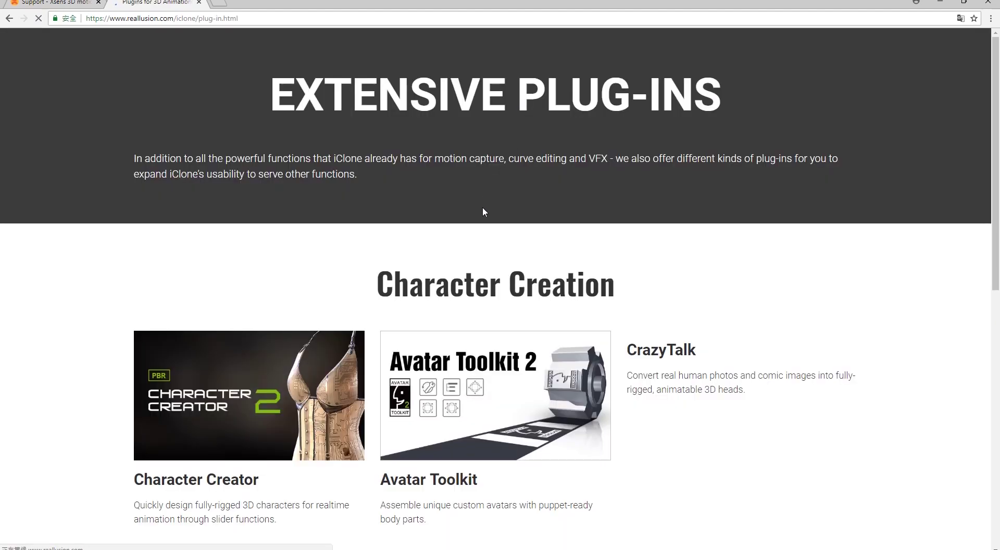
pyautogui.scroll(-6, 464, 223)
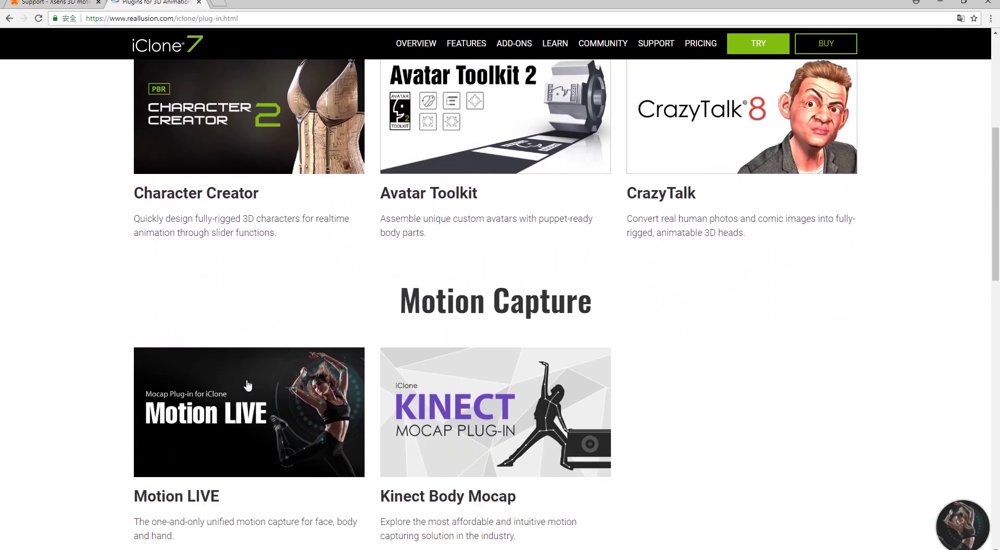
# - Open the Motion LIVE product page and its manual's Body Motions workflow, Device Settings - Xsens
pyautogui.click(248, 386)
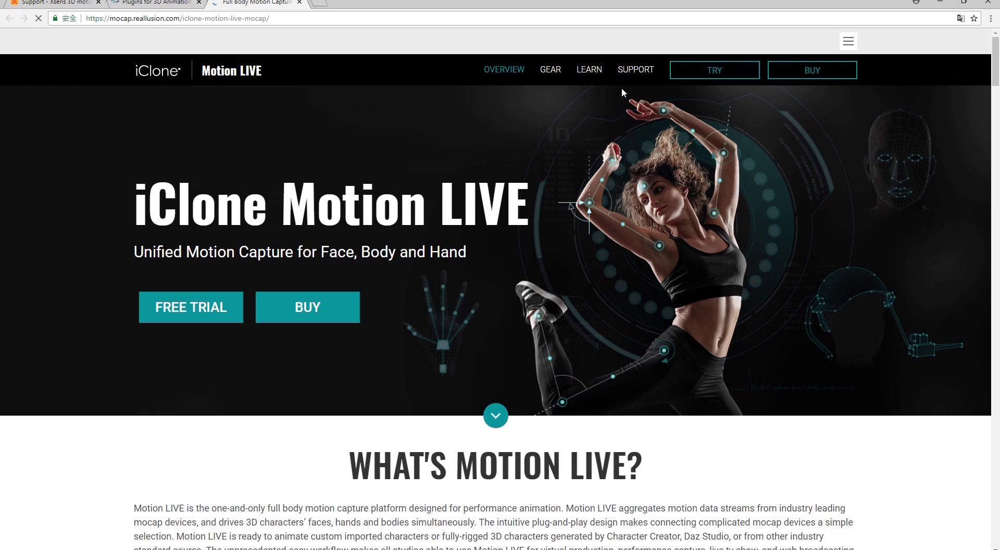
pyautogui.moveTo(625, 88)
pyautogui.moveTo(609, 119)
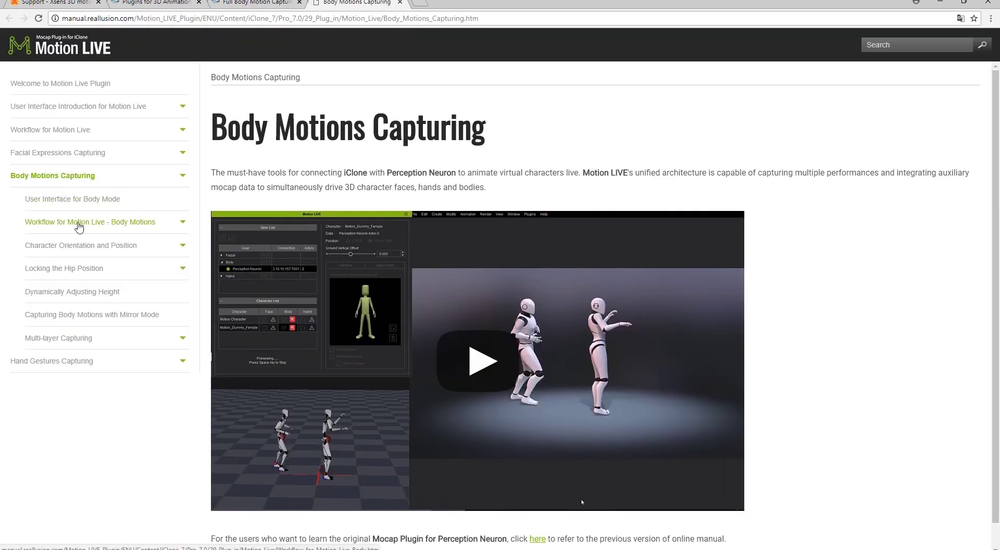
pyautogui.click(151, 230)
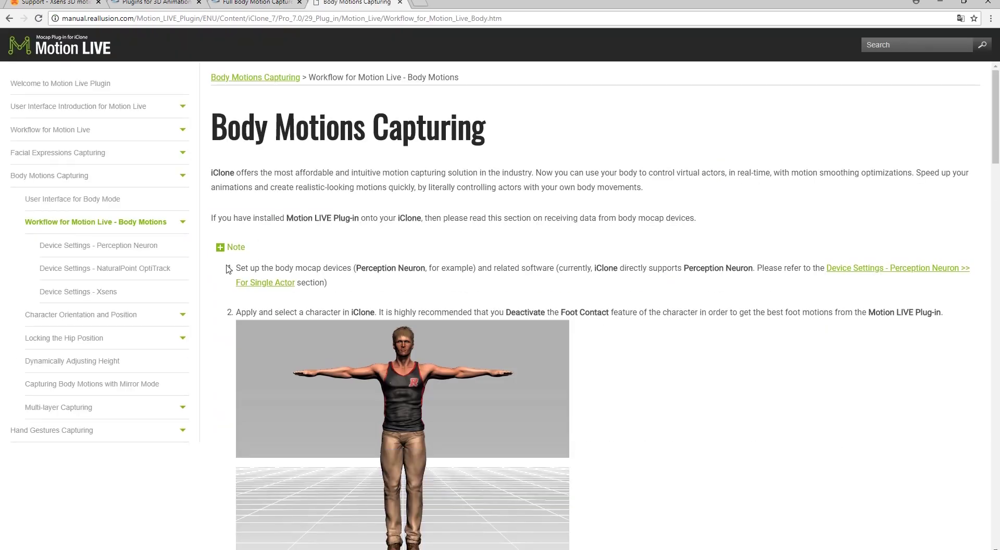
pyautogui.click(111, 293)
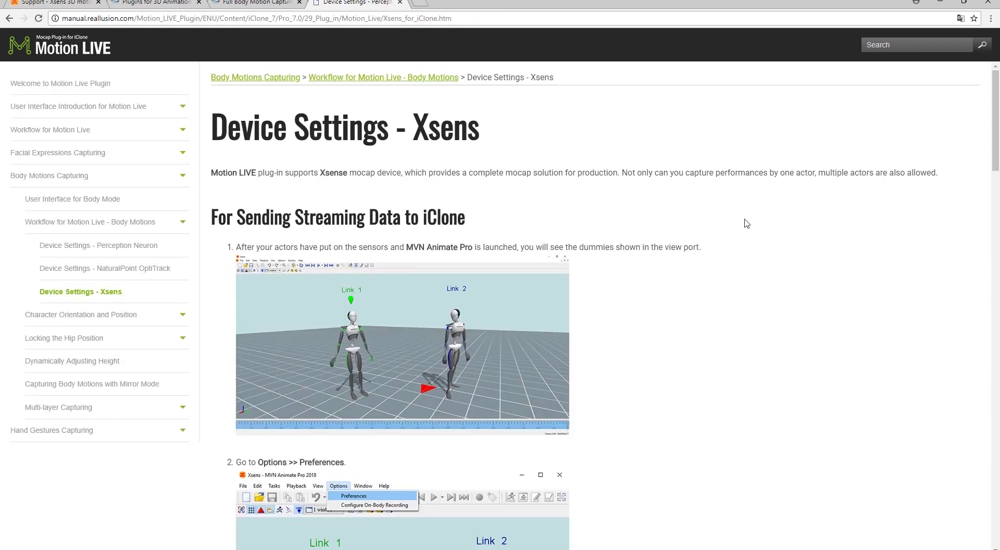
pyautogui.scroll(-15, 741, 225)
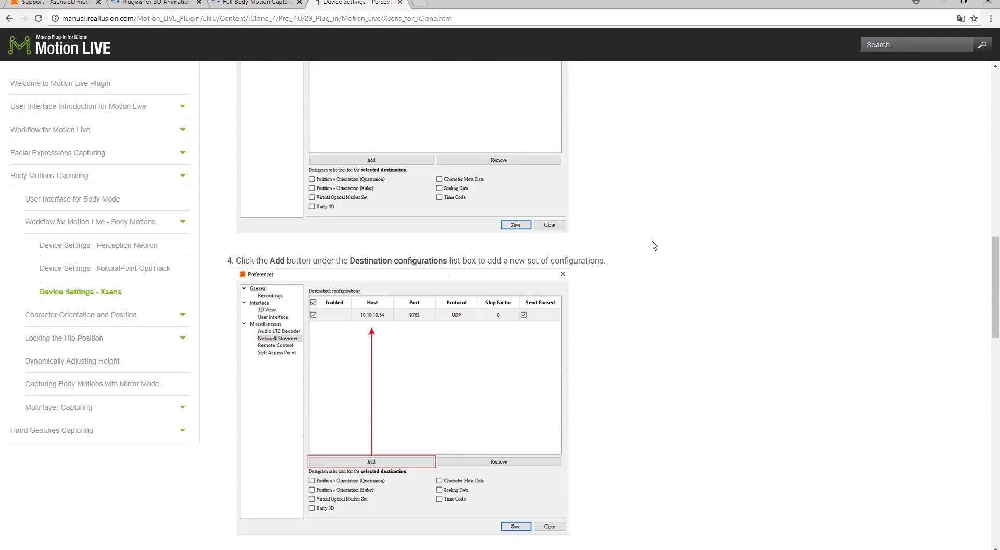
pyautogui.scroll(-15, 654, 244)
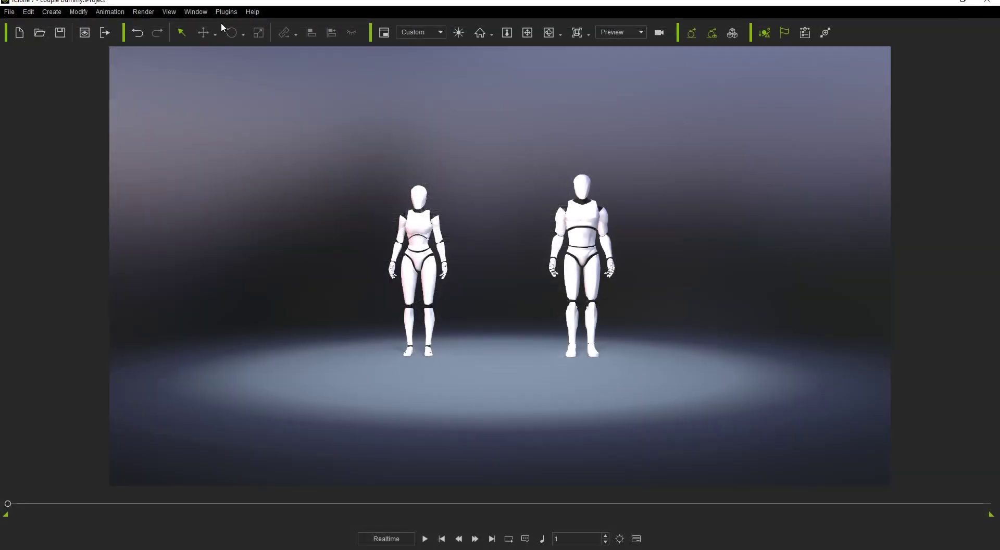
# - Launch Motion LIVE in iClone and add an Xsens body gear at 10.10.10.157:9763
pyautogui.click(223, 13)
pyautogui.moveTo(260, 83)
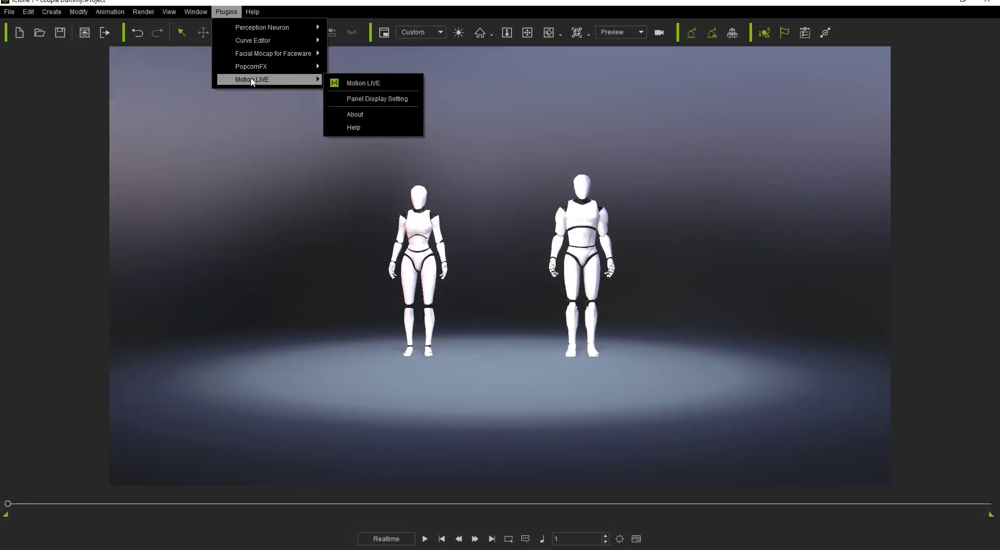
pyautogui.click(359, 83)
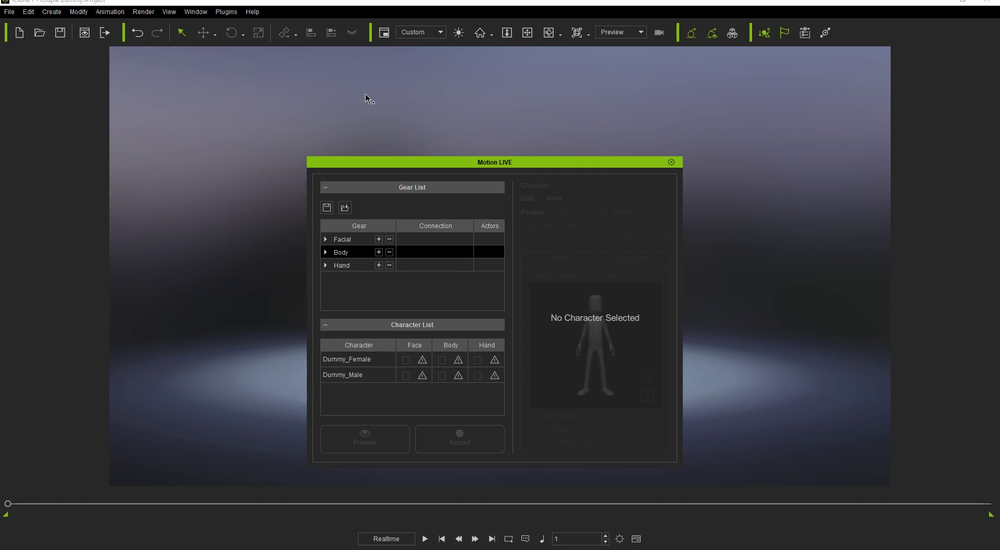
pyautogui.click(378, 253)
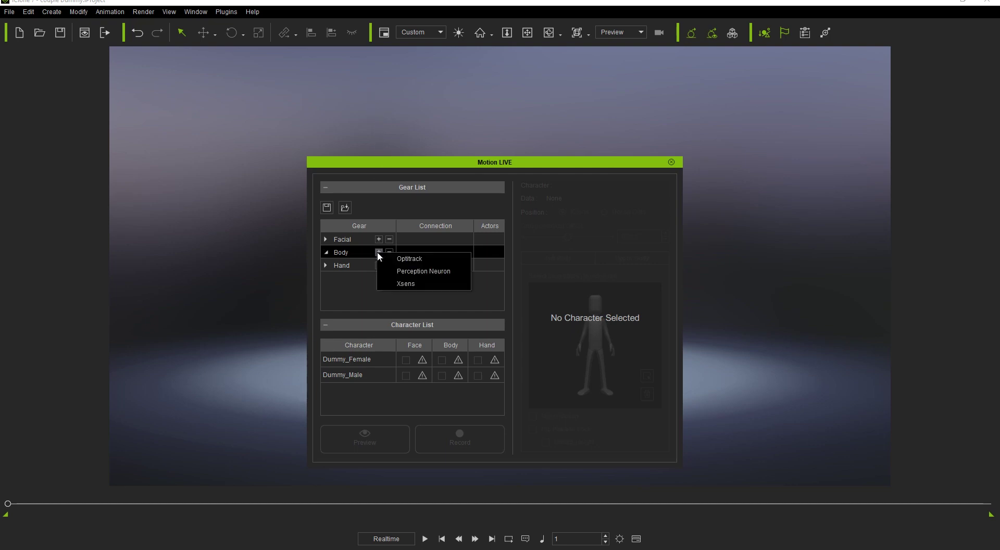
pyautogui.click(405, 287)
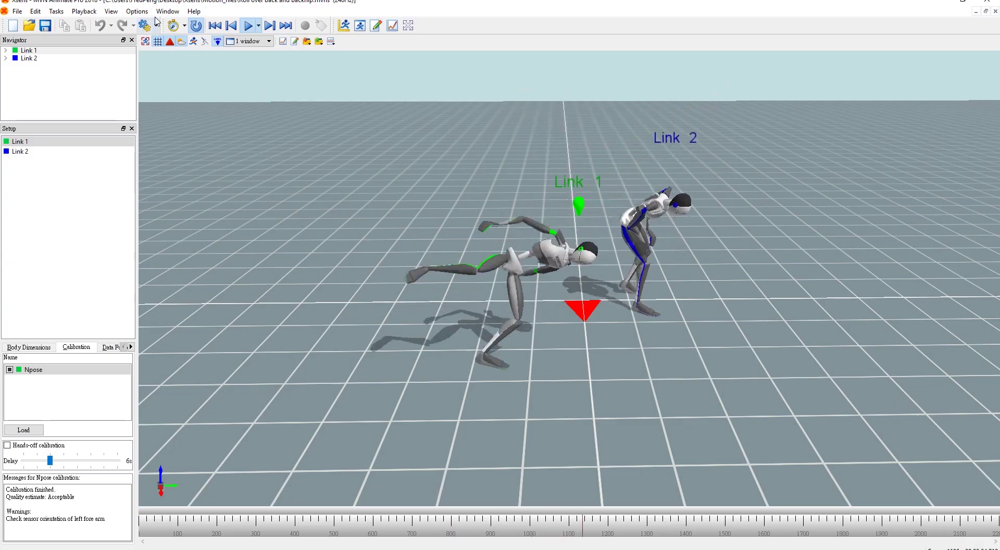
# - Add a new Network Streamer destination in MVN's preferences
pyautogui.click(138, 11)
pyautogui.click(152, 21)
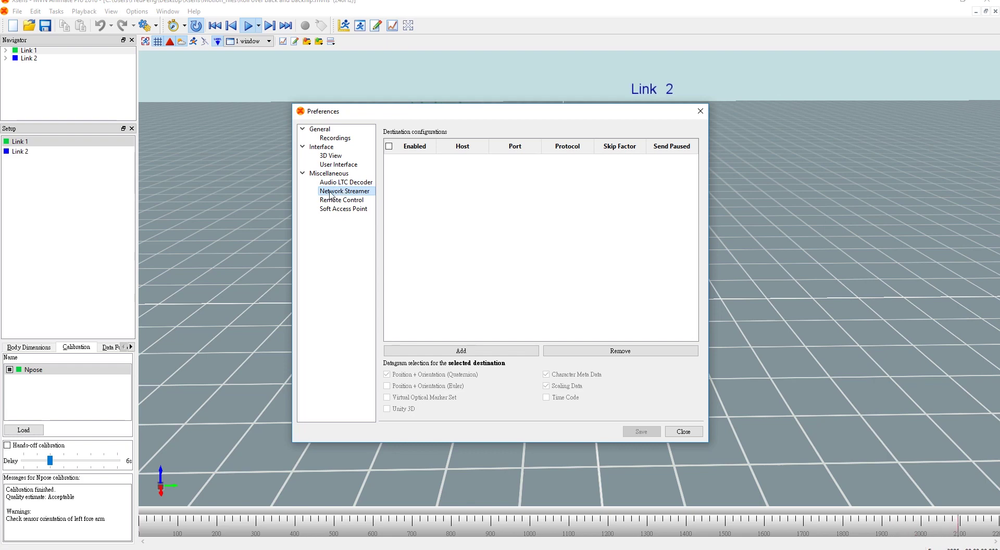
pyautogui.click(475, 351)
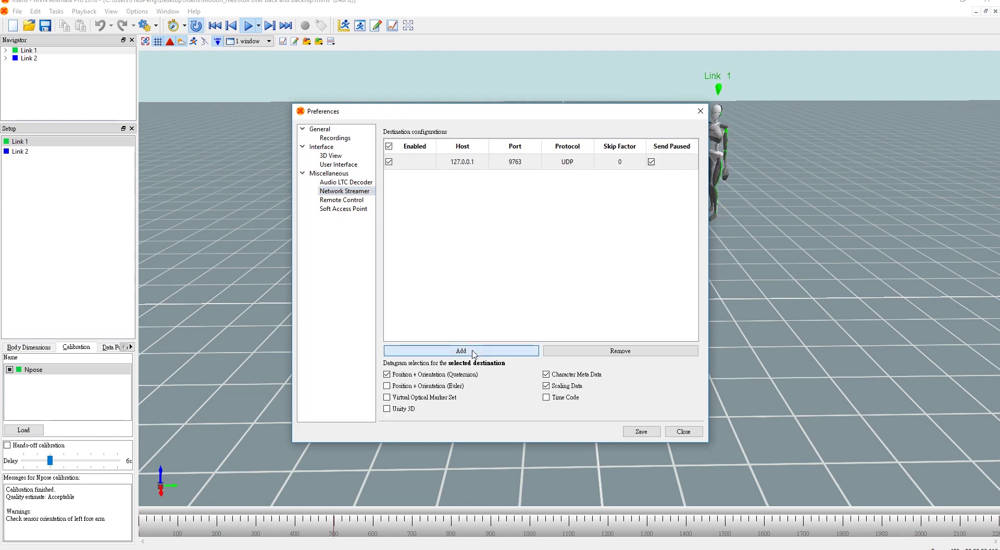
# - Set the destination host to Motion LIVE's 10.10.10.157, port 9763, with Euler instead of Quaternion data
pyautogui.doubleClick(462, 166)
pyautogui.hotkey('alt', 'Tab')
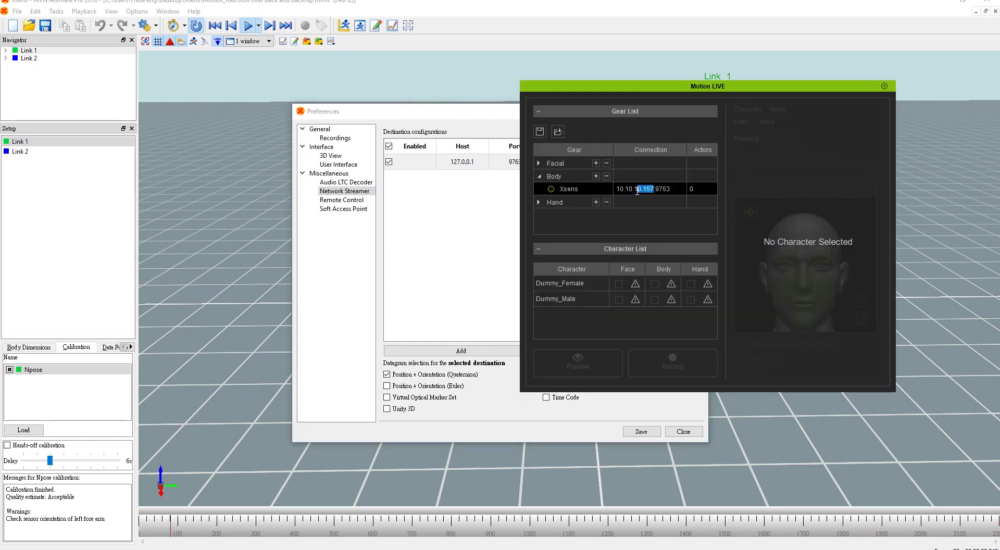
pyautogui.moveTo(633, 190); pyautogui.dragTo(611, 189)
pyautogui.doubleClick(473, 164)
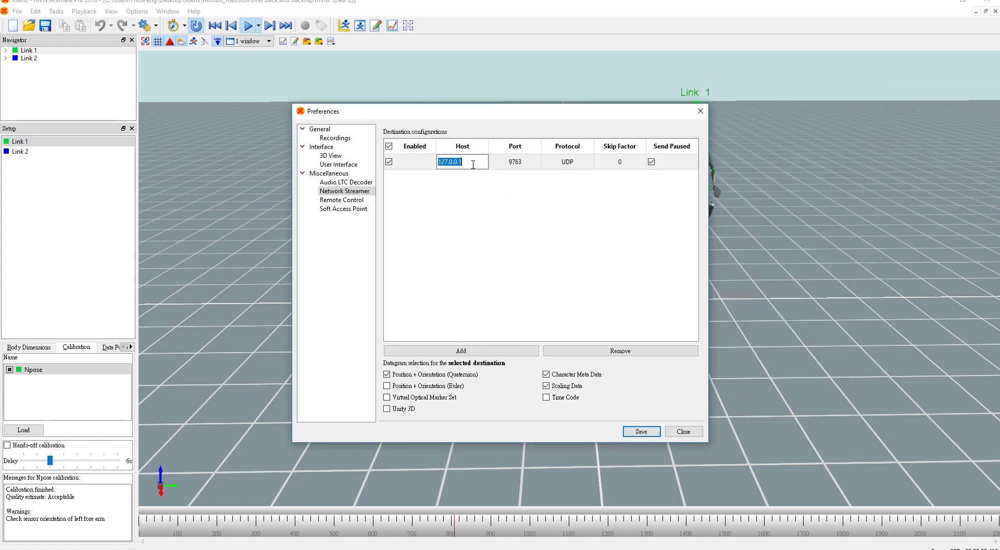
pyautogui.doubleClick(514, 165)
pyautogui.press('Return')
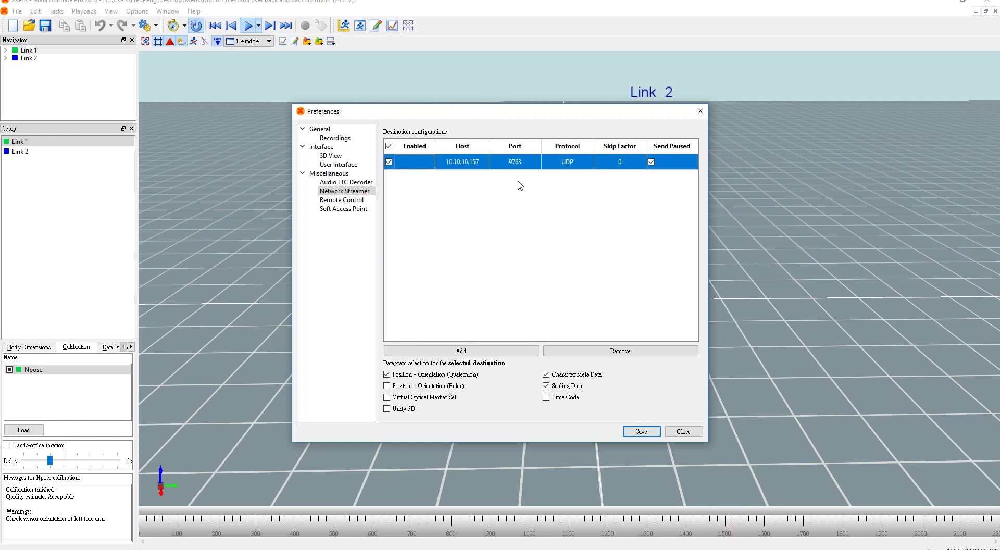
pyautogui.click(391, 376)
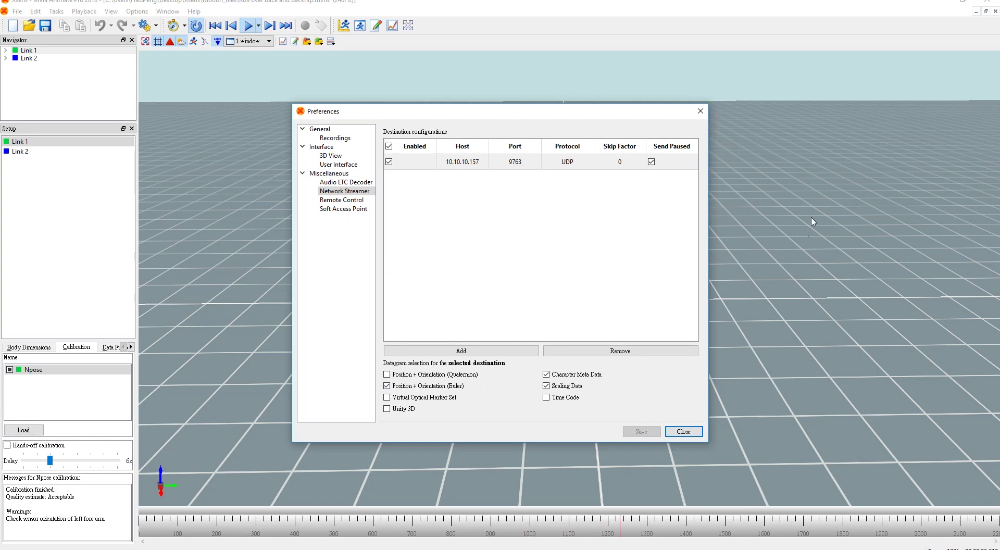
# - Connect the Xsens gear with 2 actors and assign Xsens Actor-1 to Dummy_Female's body
pyautogui.hotkey('alt', 'Tab')
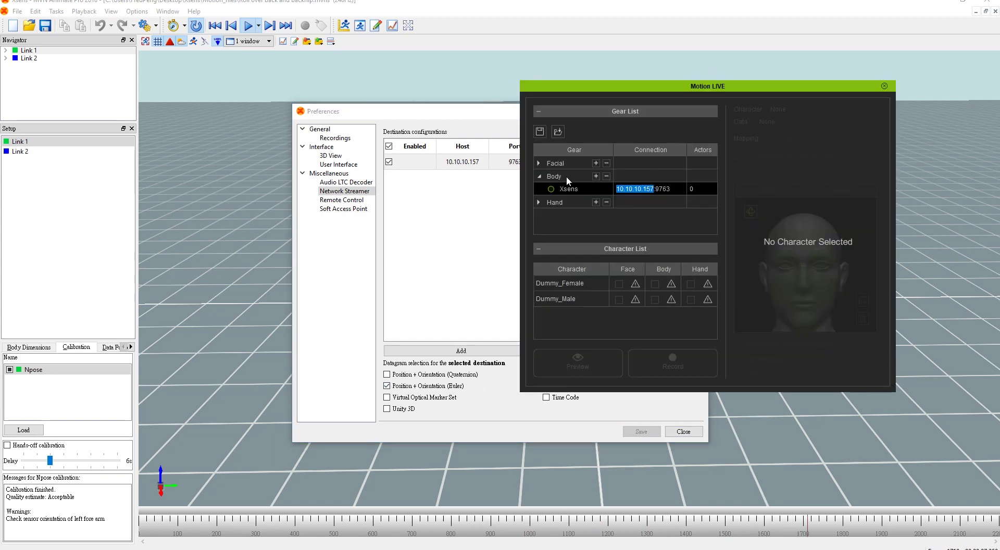
pyautogui.click(552, 189)
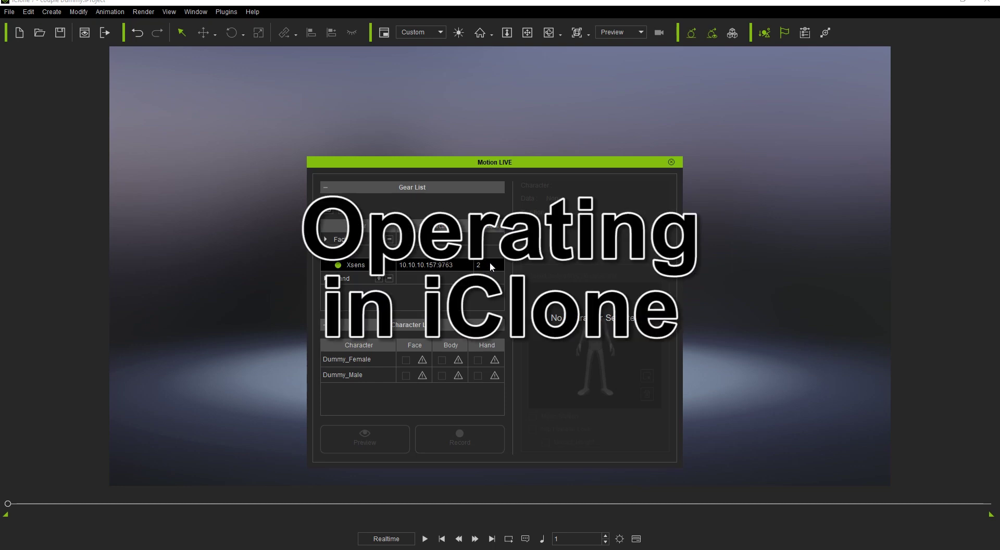
pyautogui.click(458, 360)
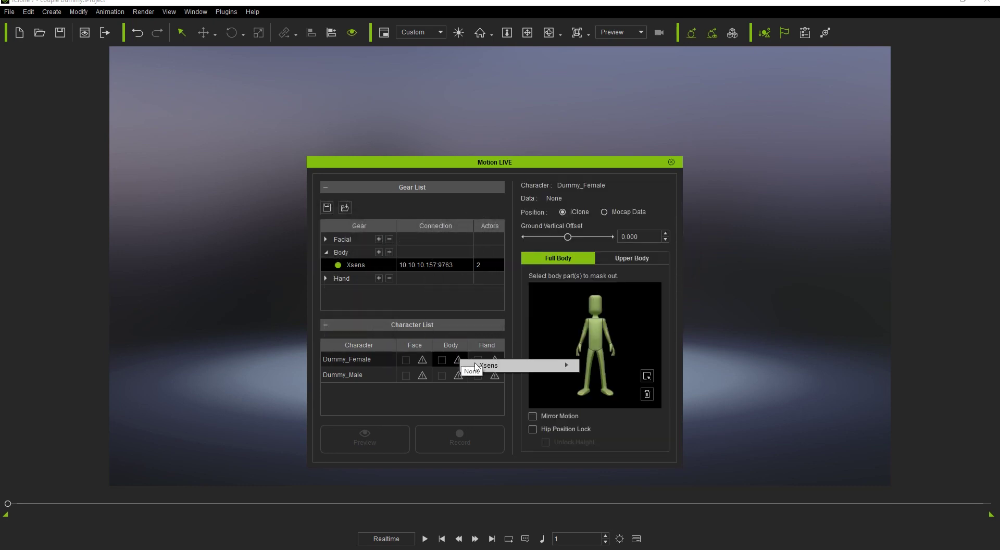
pyautogui.click(599, 367)
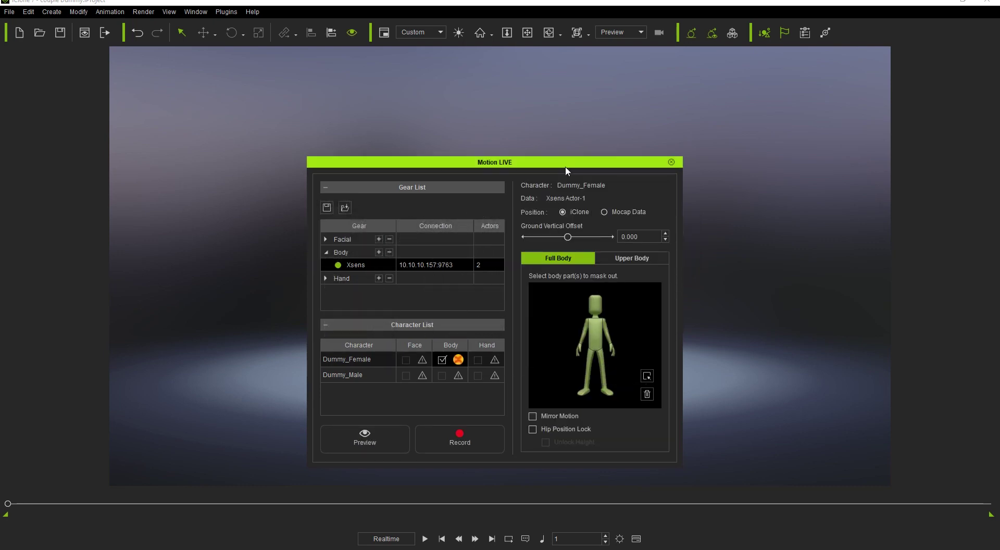
pyautogui.moveTo(565, 168); pyautogui.dragTo(258, 9)
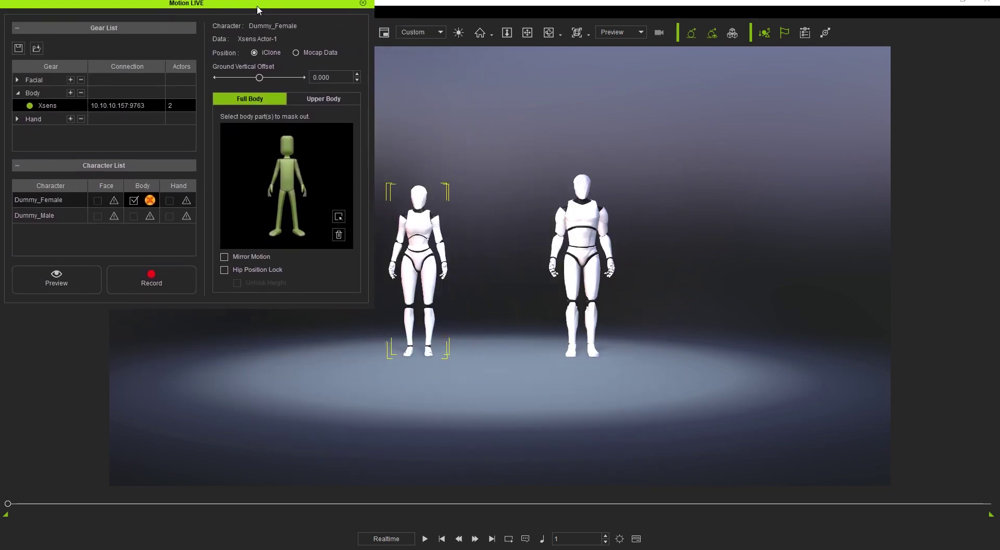
# - Place iClone beside the MVN view and run a live mocap preview of Dummy_Female
pyautogui.click(962, 5)
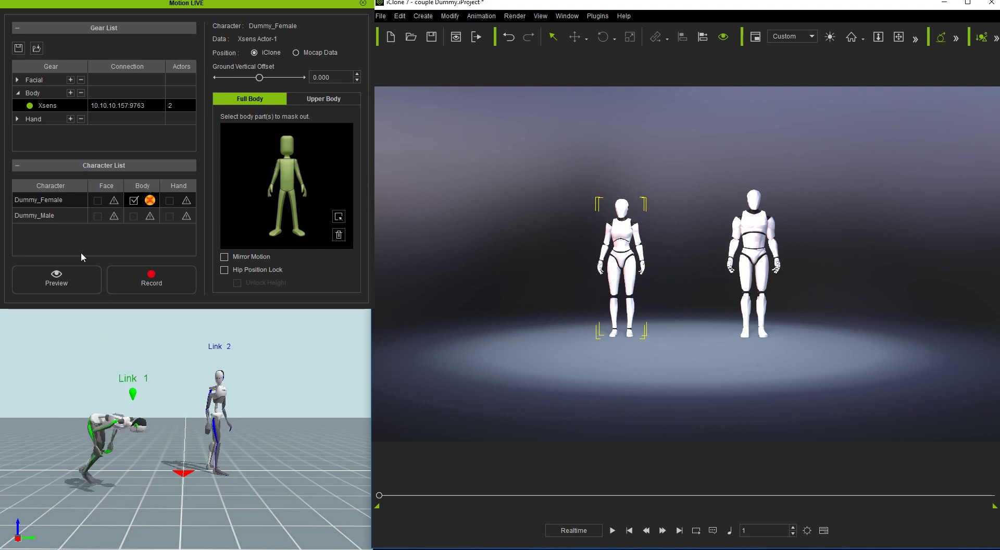
pyautogui.click(94, 279)
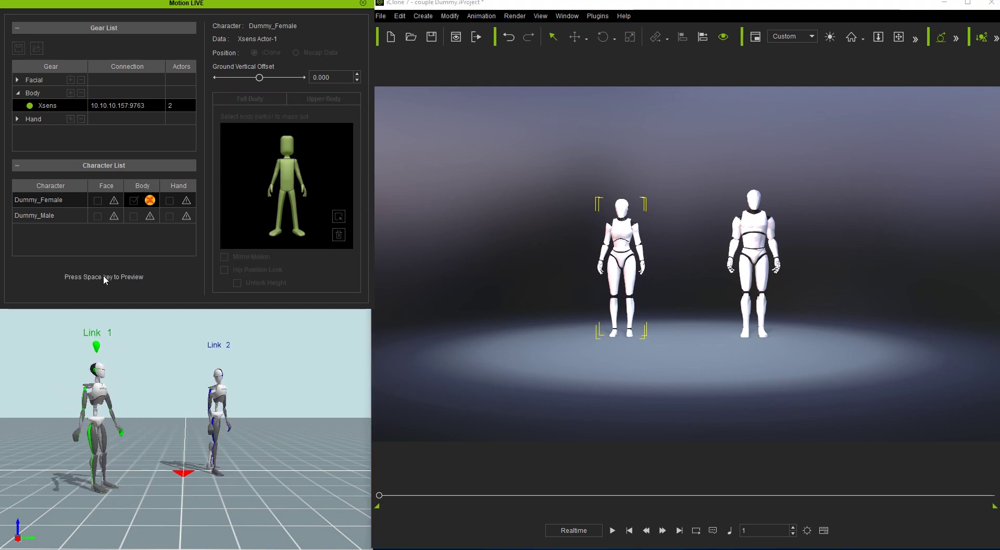
pyautogui.press('space')
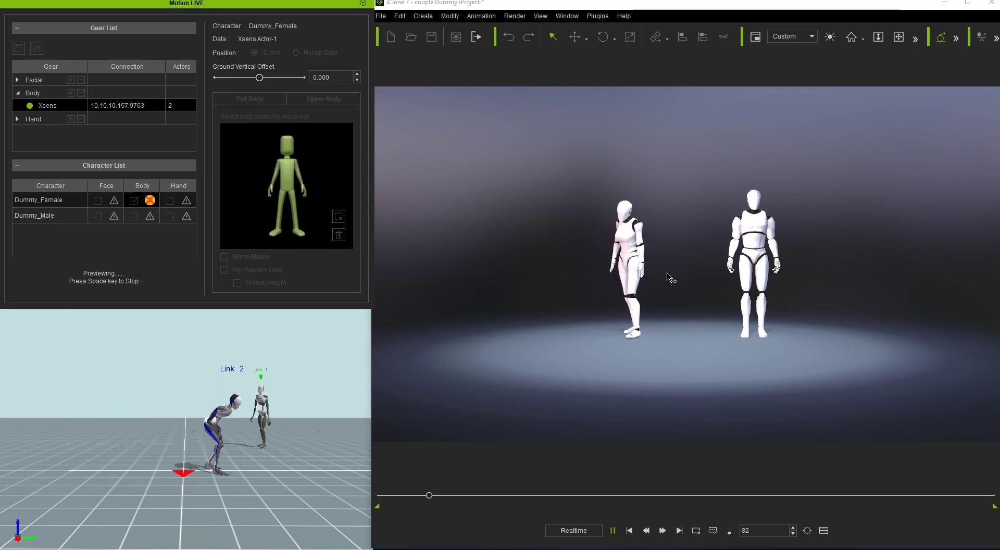
pyautogui.moveTo(662, 333); pyautogui.dragTo(732, 291, button='middle')
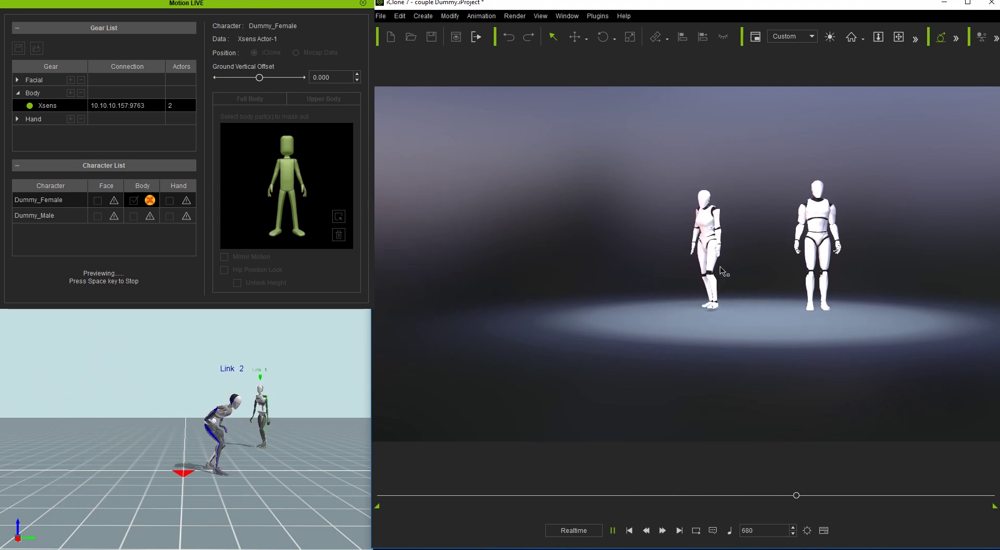
# - Stop the preview and drive Dummy_Male's body with Xsens Actor-1 as well
pyautogui.press('space')
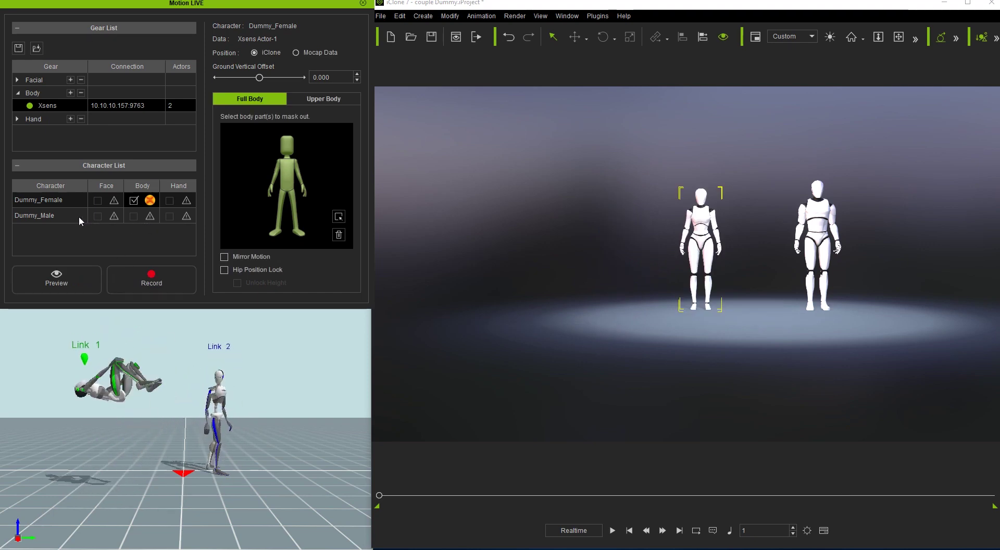
pyautogui.click(150, 215)
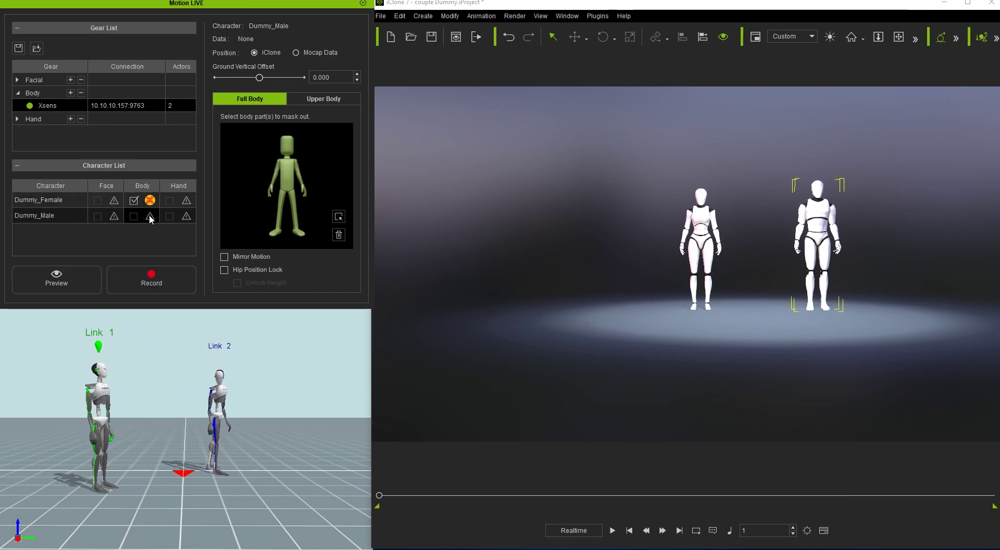
pyautogui.click(150, 215)
pyautogui.moveTo(229, 221)
pyautogui.click(292, 222)
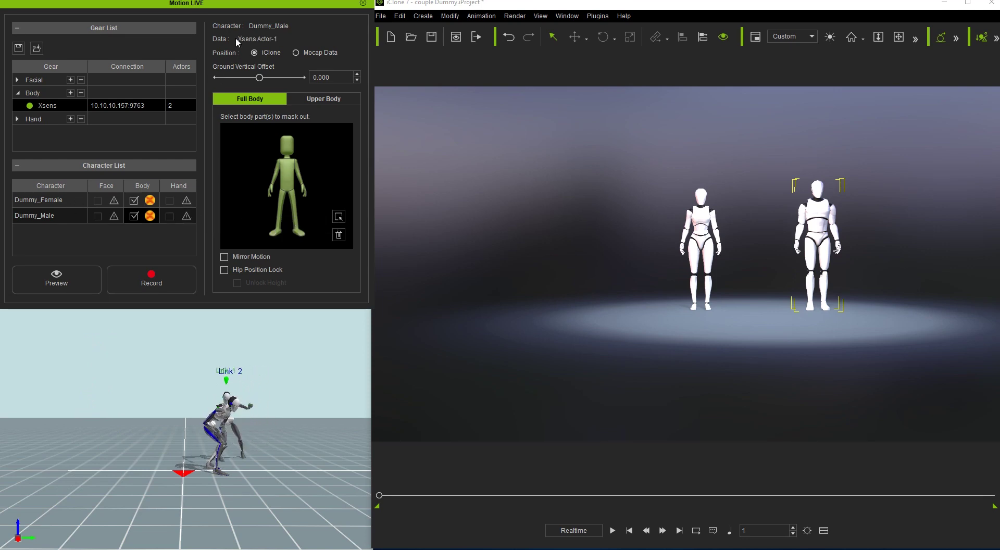
# - Reselect Dummy_Female and start a new live preview with both dummies moving
pyautogui.press('Up')
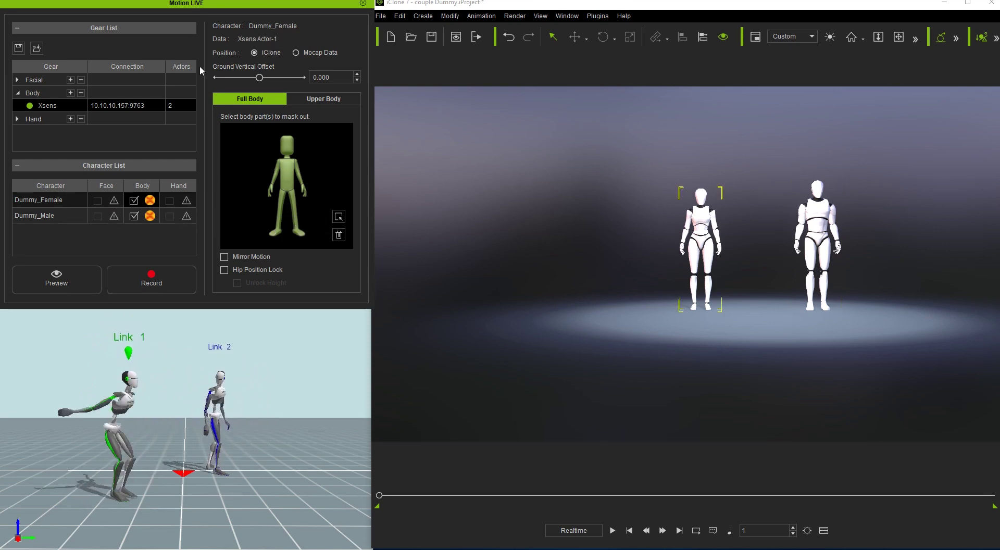
pyautogui.click(69, 282)
pyautogui.press('space')
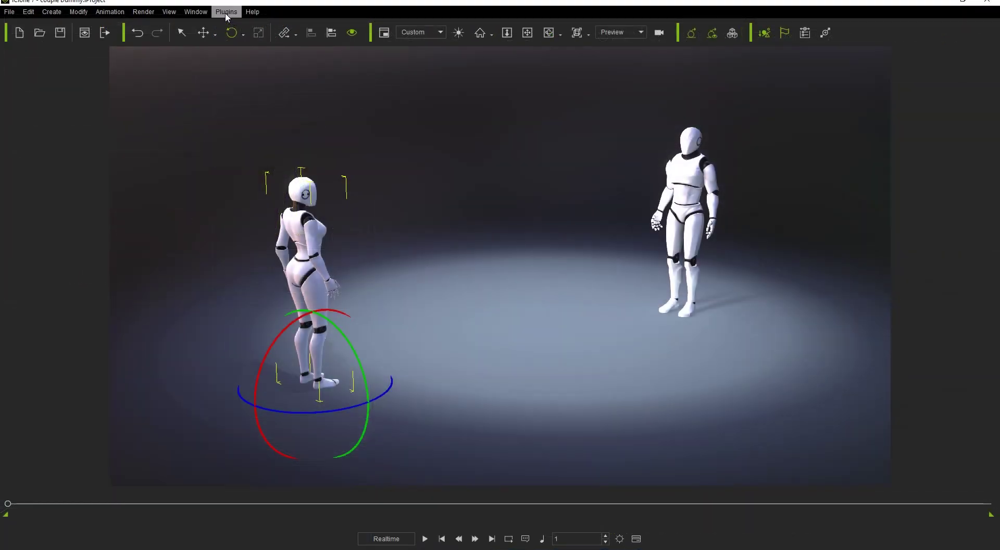
# - Reopen the Motion LIVE panel and restore the iClone window size
pyautogui.click(226, 15)
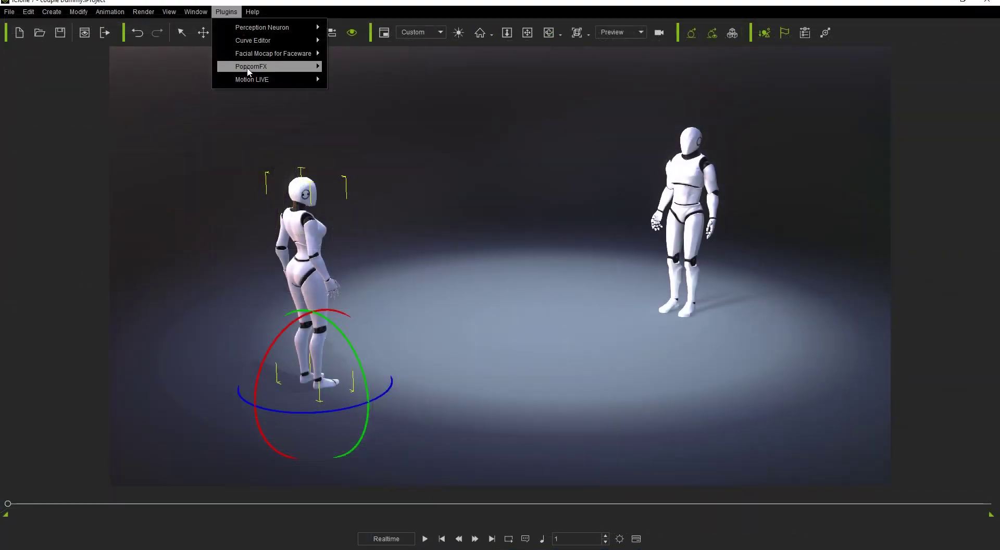
pyautogui.moveTo(257, 79)
pyautogui.click(368, 84)
pyautogui.click(960, 2)
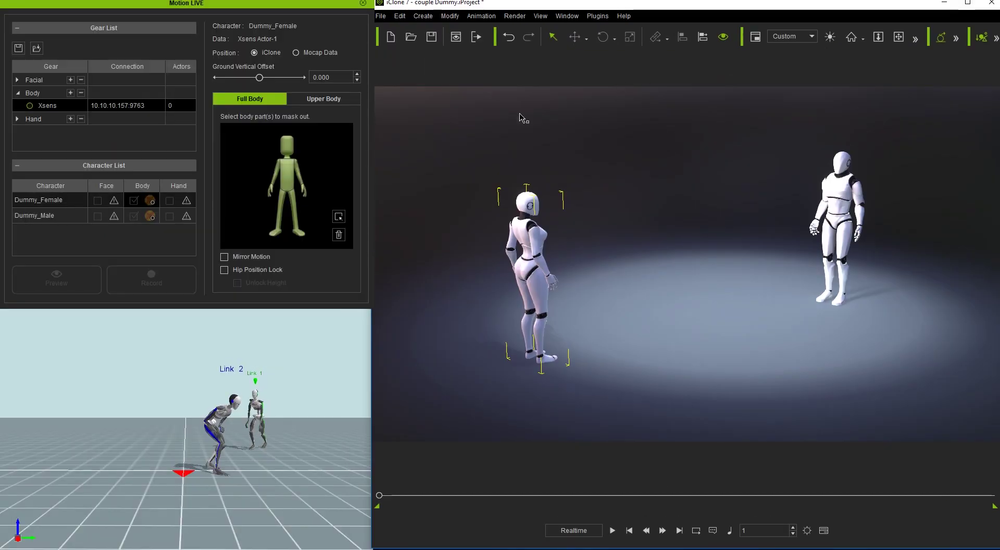
# - Reconnect the Xsens gear and start a live preview of both dummies
pyautogui.click(30, 105)
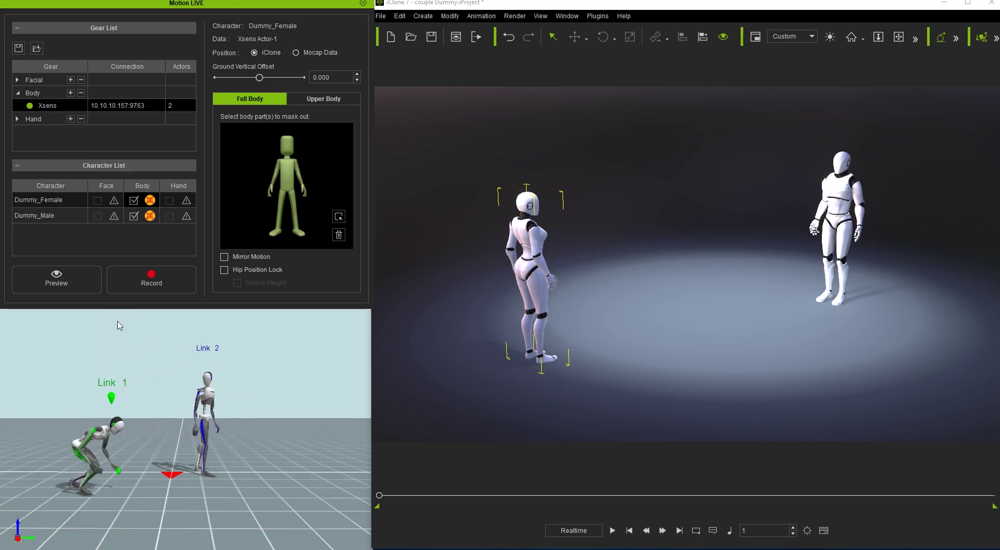
pyautogui.click(69, 285)
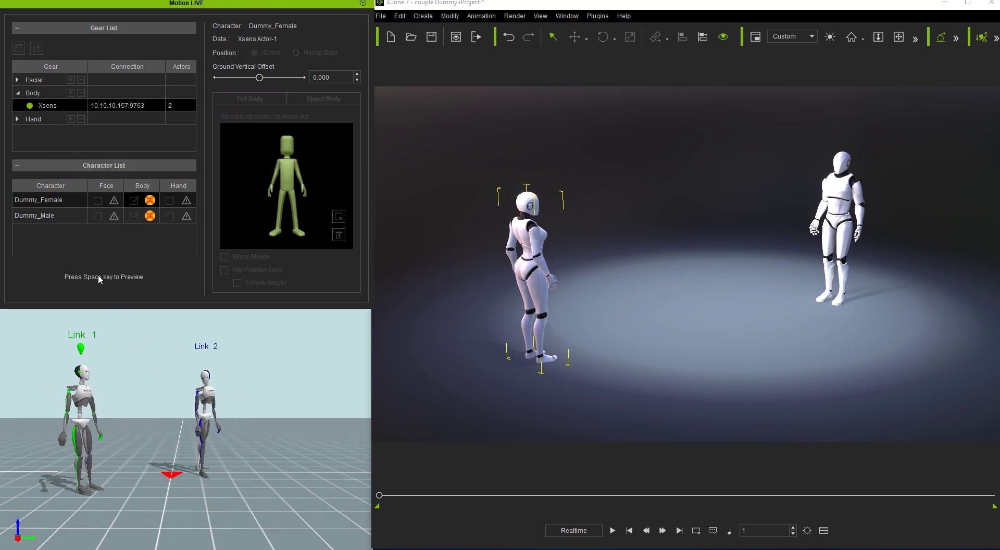
pyautogui.press('space')
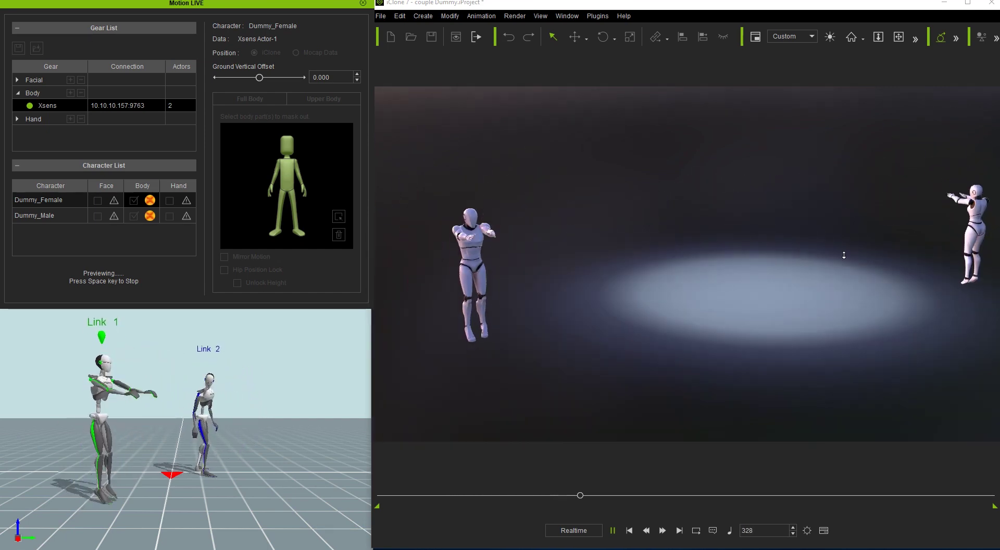
# - Switch Dummy_Male's body to Xsens Actor-2 and preview both dummies moving independently
pyautogui.press('space')
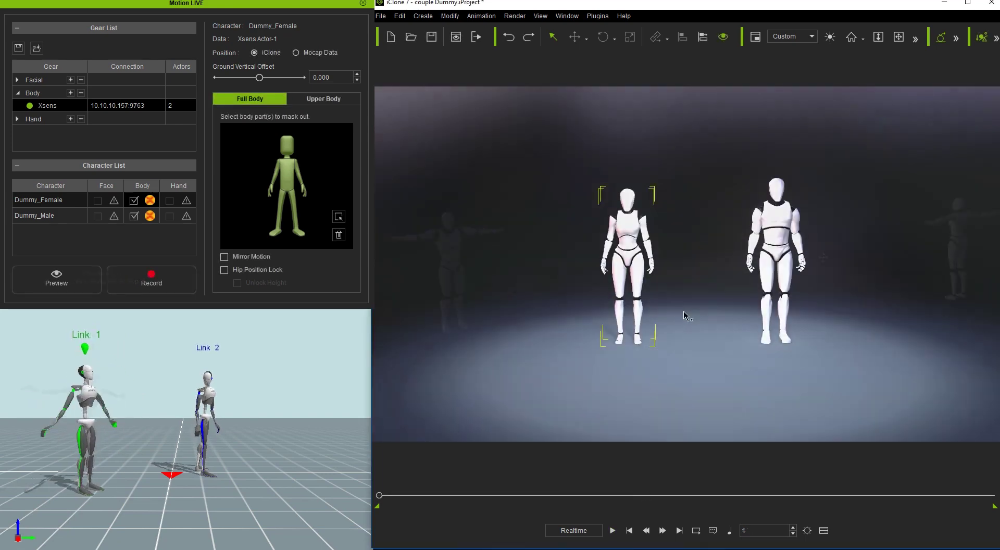
pyautogui.click(150, 215)
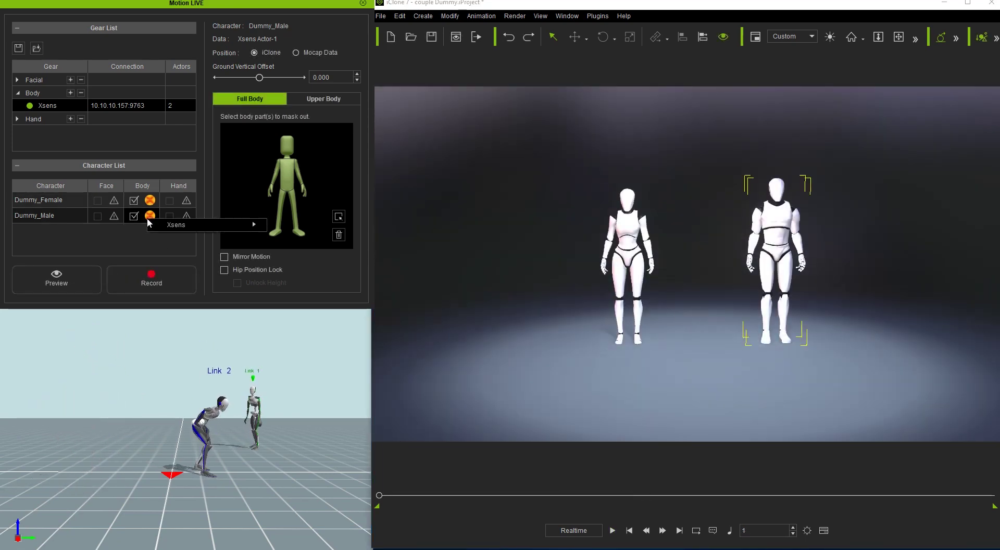
pyautogui.click(280, 237)
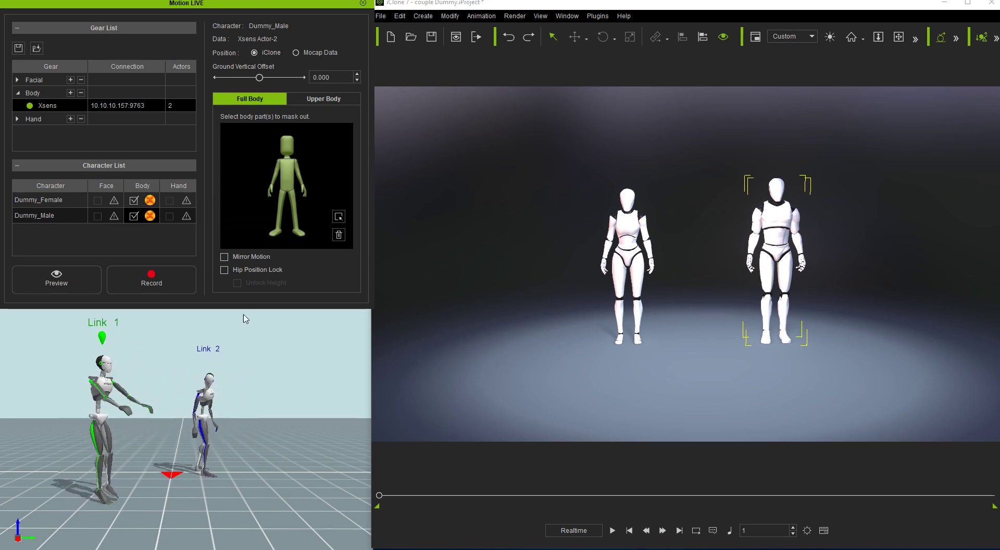
pyautogui.click(65, 199)
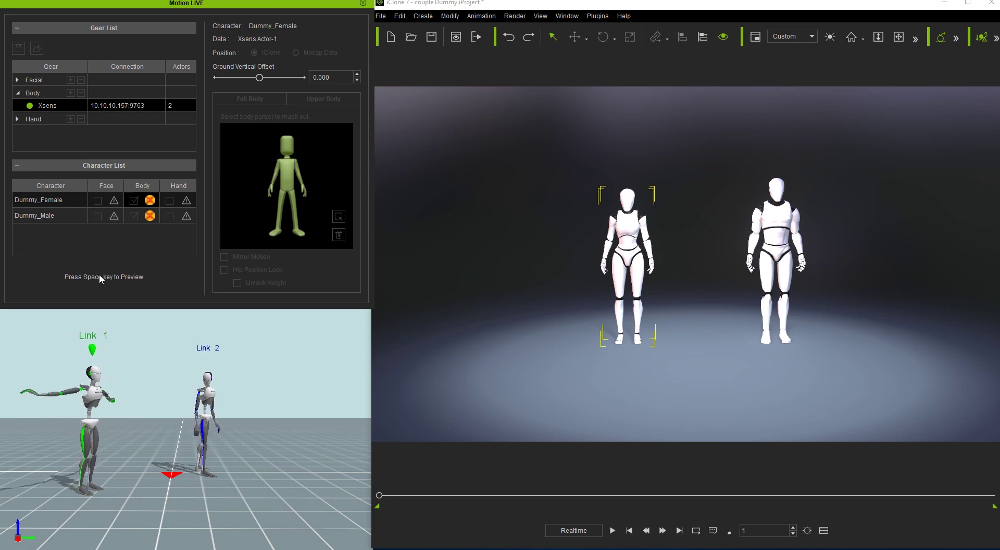
pyautogui.press('space')
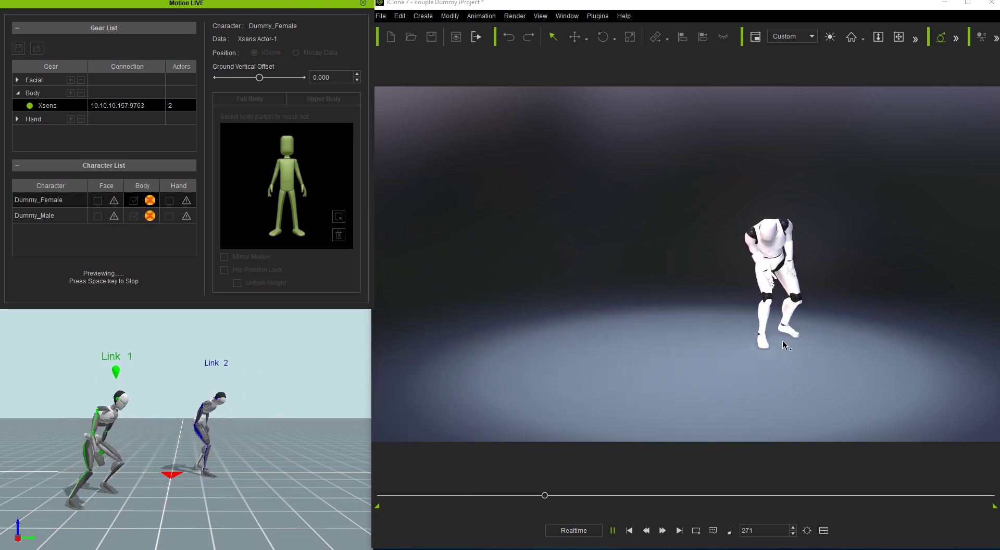
# - Stop the preview, set Dummy_Male's position from Mocap Data, and reselect Dummy_Female
pyautogui.press('space')
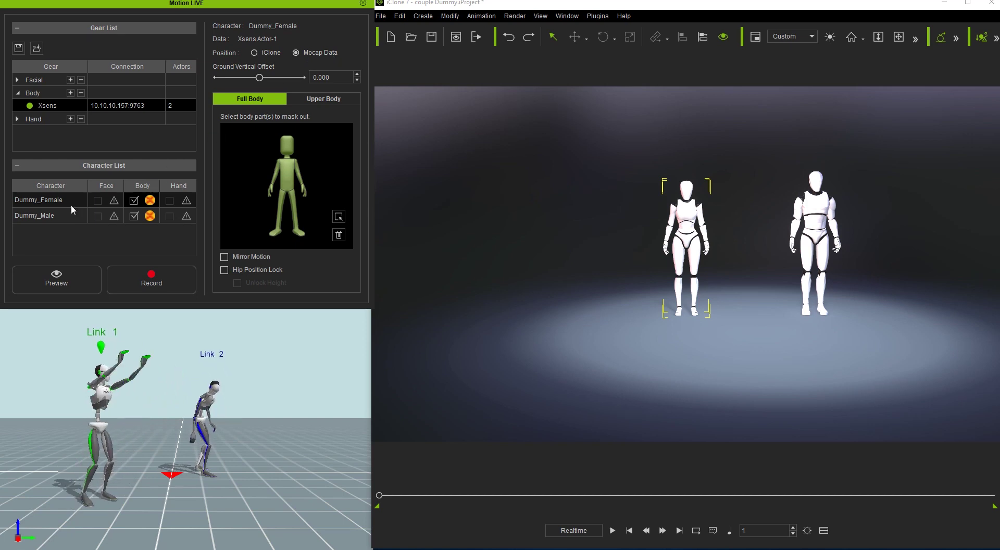
pyautogui.click(58, 214)
pyautogui.click(296, 53)
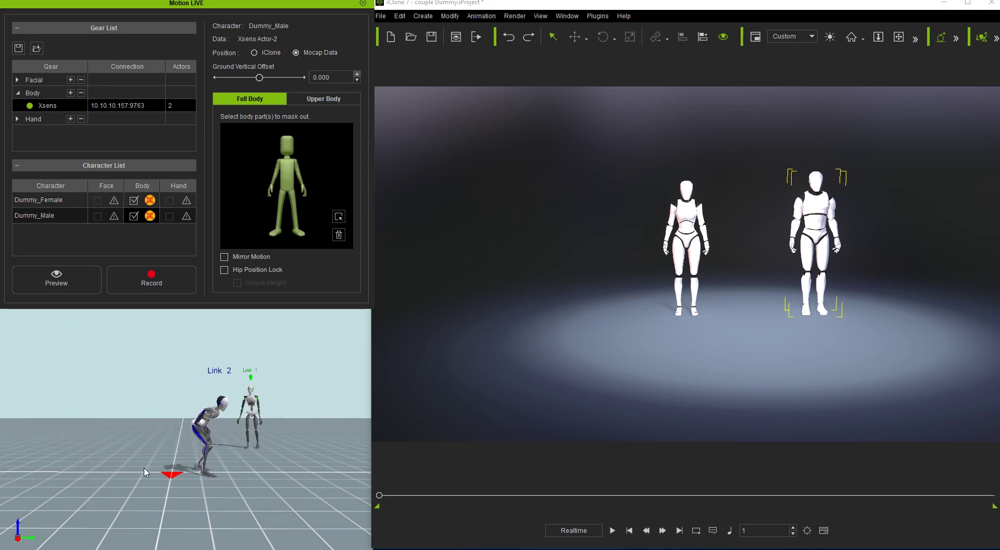
pyautogui.click(798, 349)
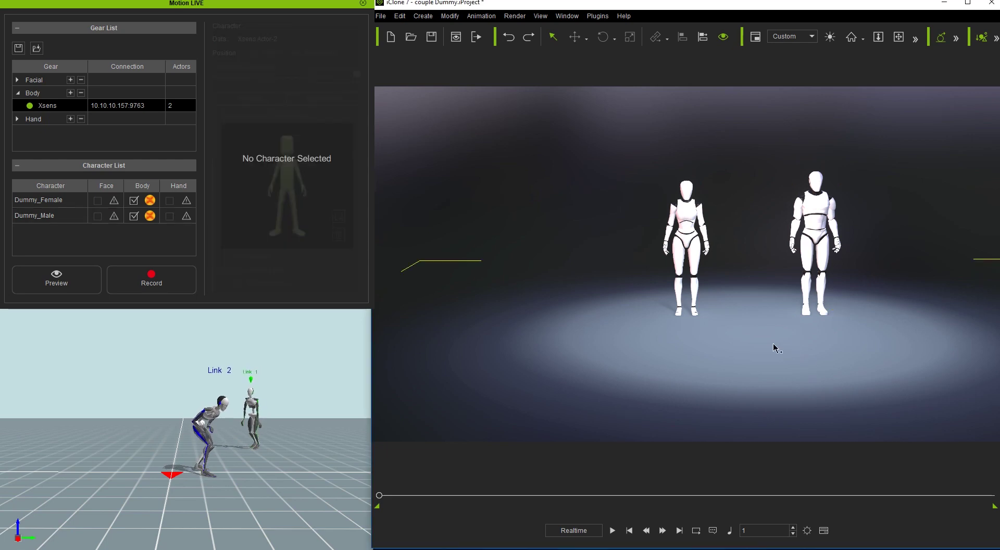
pyautogui.click(683, 233)
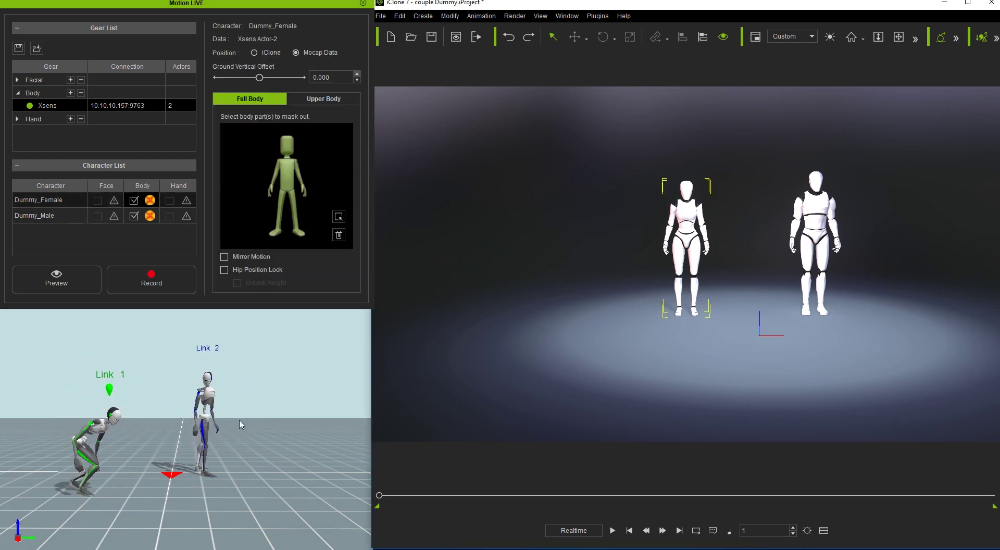
# - Run a new live preview, panning to keep both moving dummies in frame
pyautogui.click(73, 275)
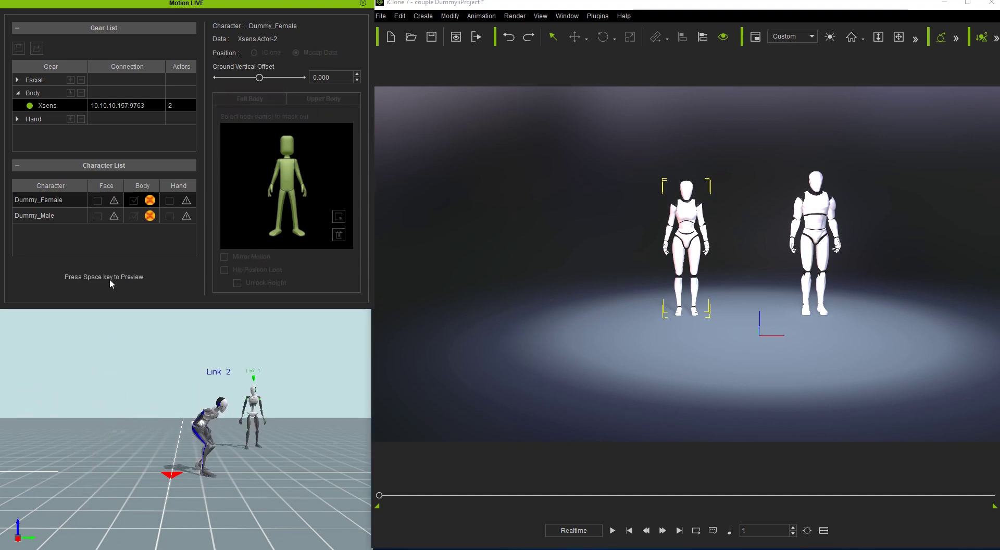
pyautogui.press('space')
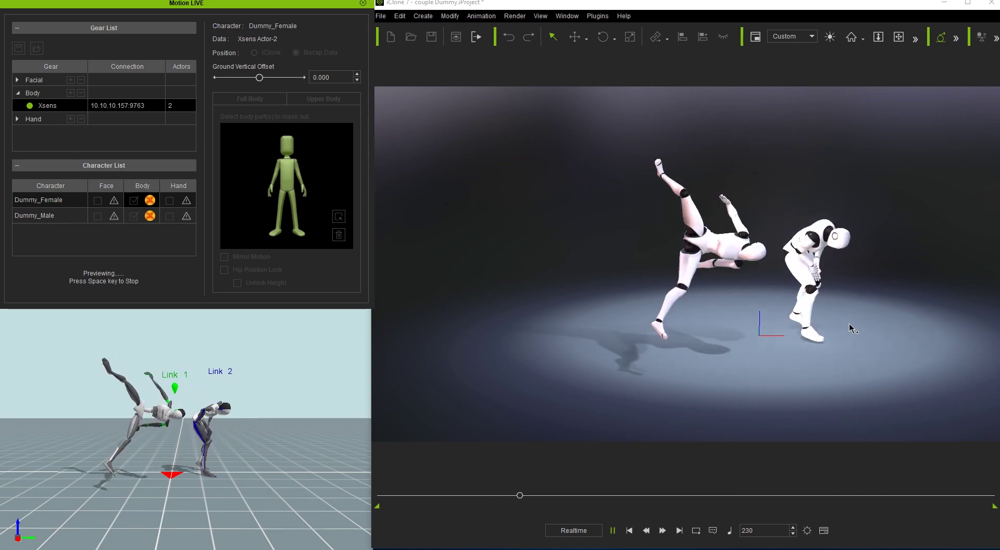
pyautogui.moveTo(834, 308); pyautogui.dragTo(705, 334, button='middle')
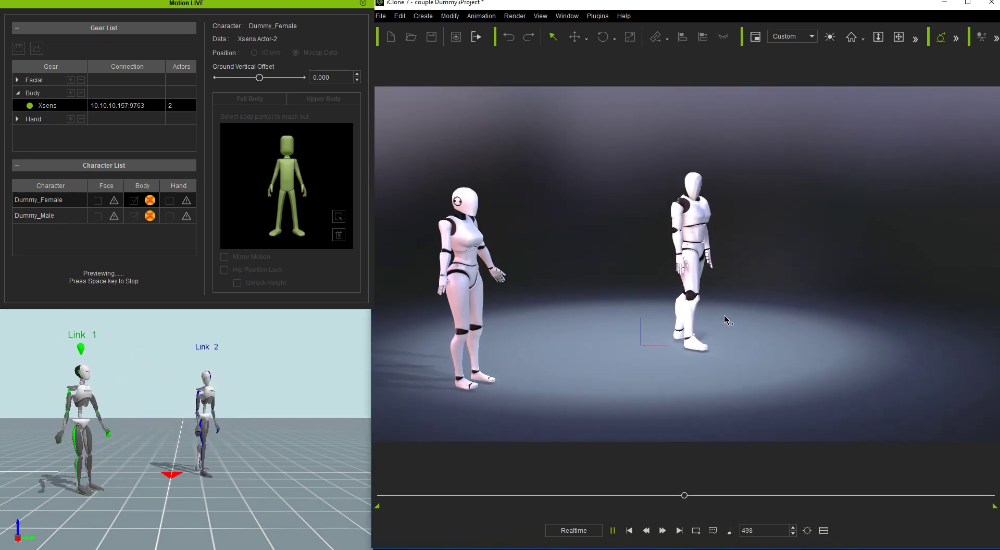
# - Stop the live preview, arm Record, and capture an Xsens take on both dummies ending at frame 471
pyautogui.press('space')
pyautogui.click(169, 285)
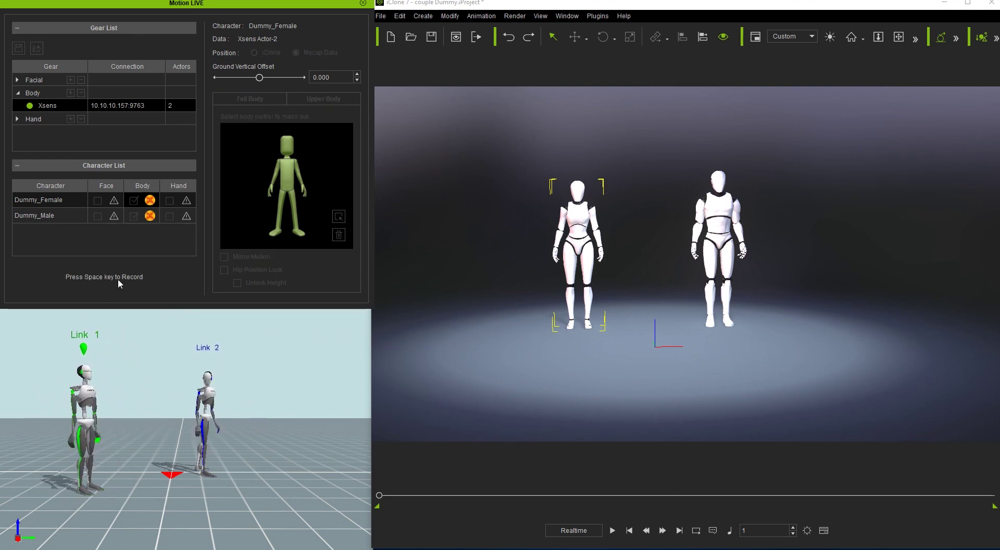
pyautogui.press('space')
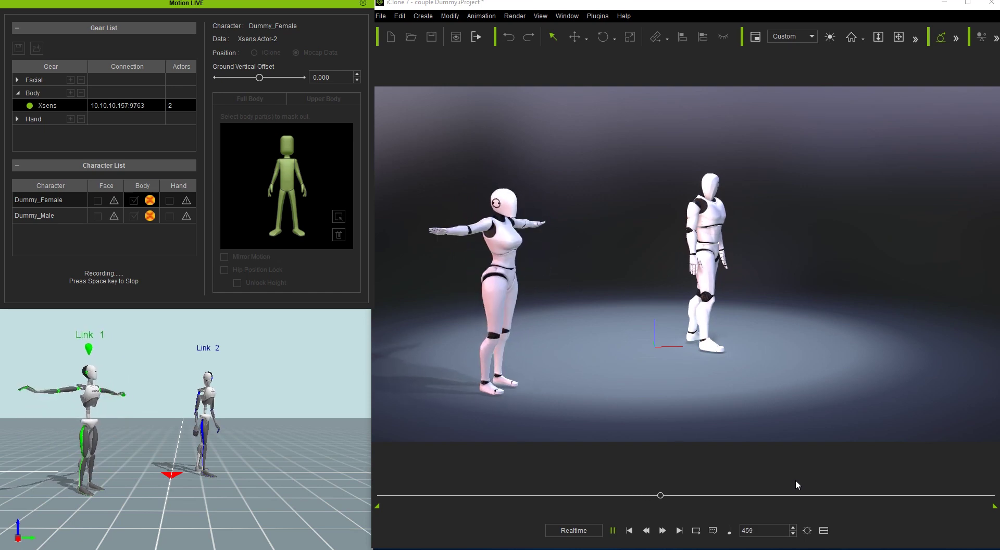
pyautogui.press('space')
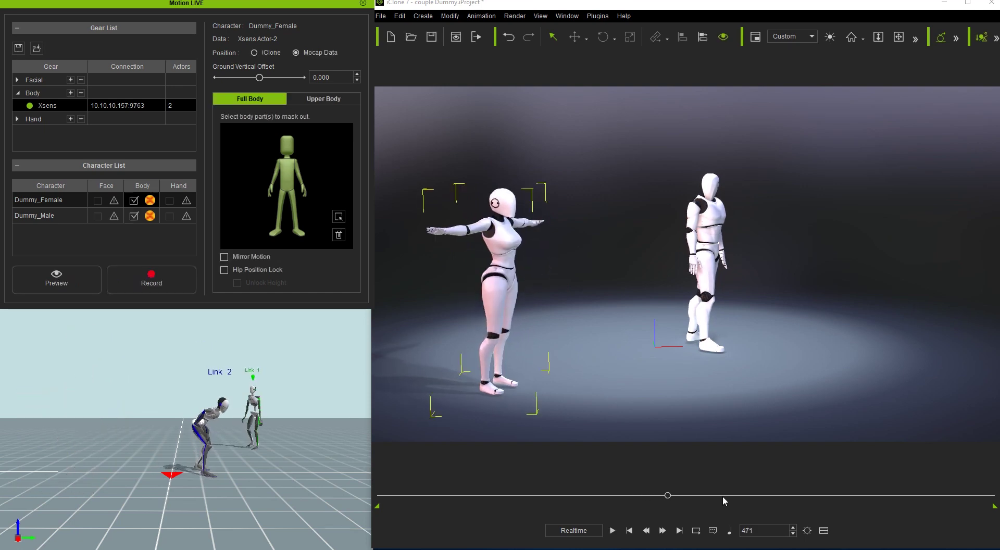
# - Show the timeline, maximize iClone, close Motion LIVE, and enlarge the timeline to reveal the Motion track
pyautogui.click(823, 530)
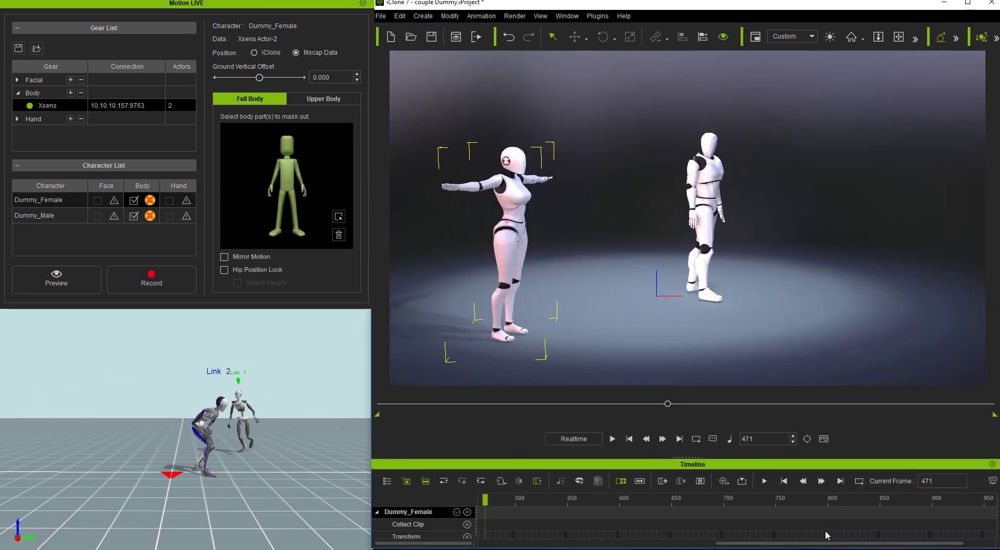
pyautogui.click(966, 4)
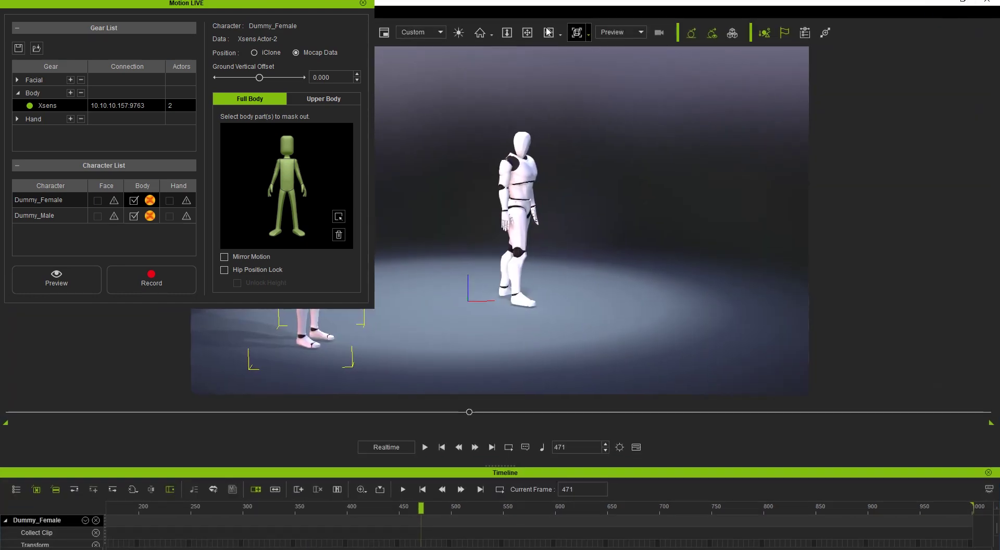
pyautogui.click(363, 3)
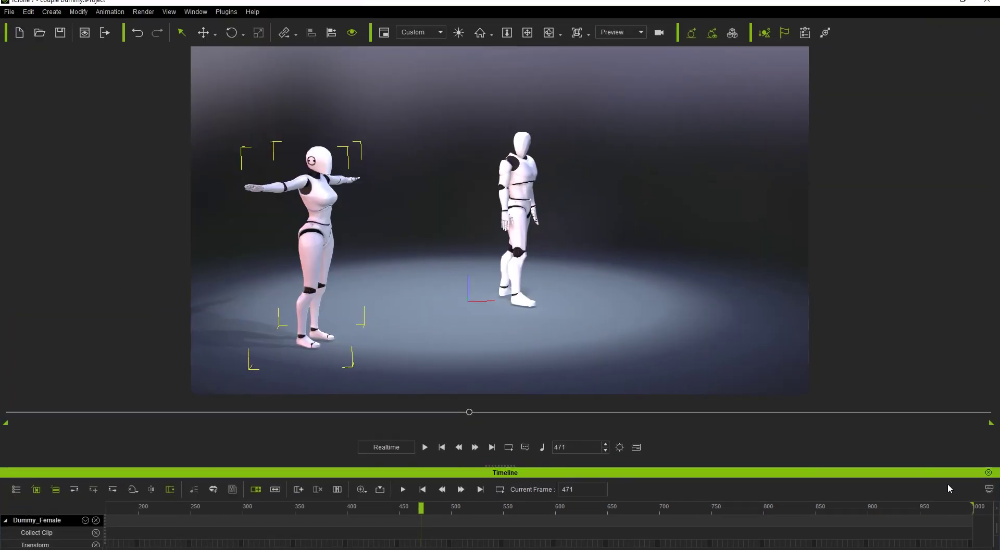
pyautogui.click(989, 489)
pyautogui.moveTo(833, 467); pyautogui.dragTo(822, 382)
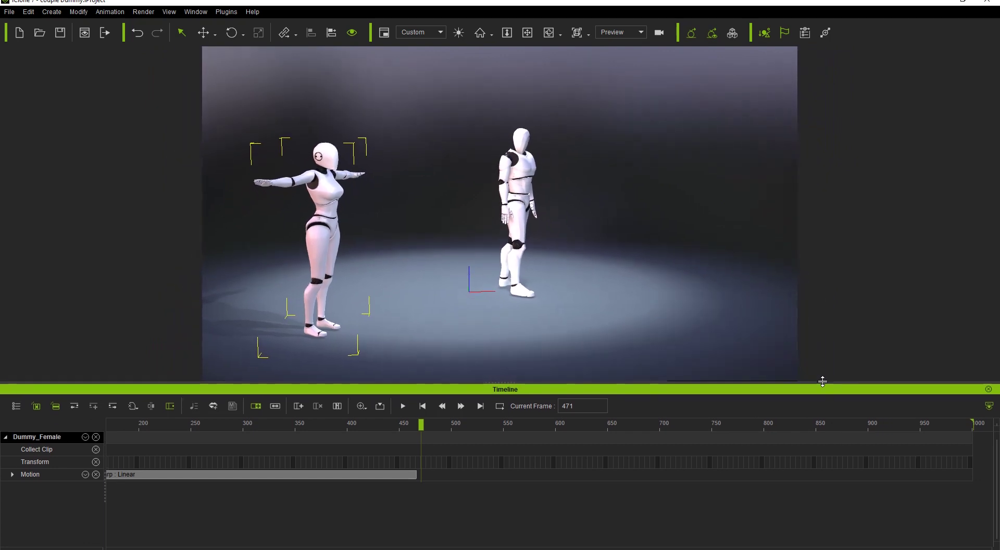
# - Add Dummy_Male alongside Dummy_Female on the timeline and play the recorded clips from the first frame
pyautogui.keyDown('ctrl'); pyautogui.click(517, 176); pyautogui.keyUp('ctrl')
pyautogui.scroll(-2, 321, 435)
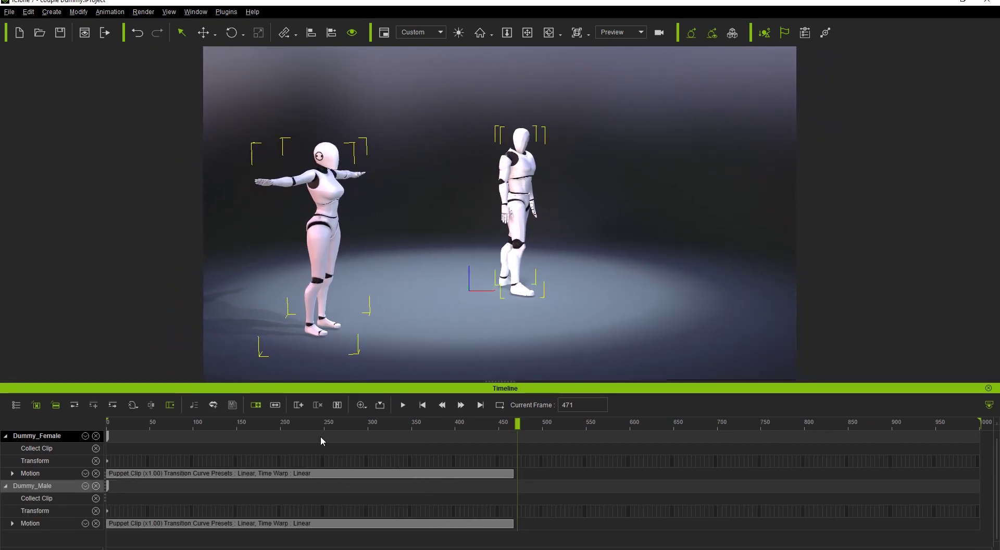
pyautogui.click(422, 404)
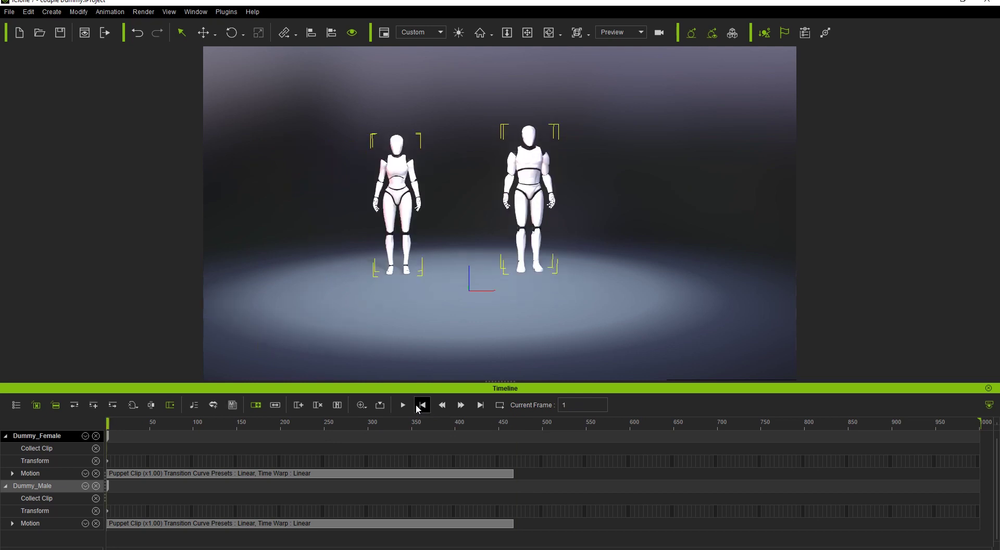
pyautogui.click(403, 405)
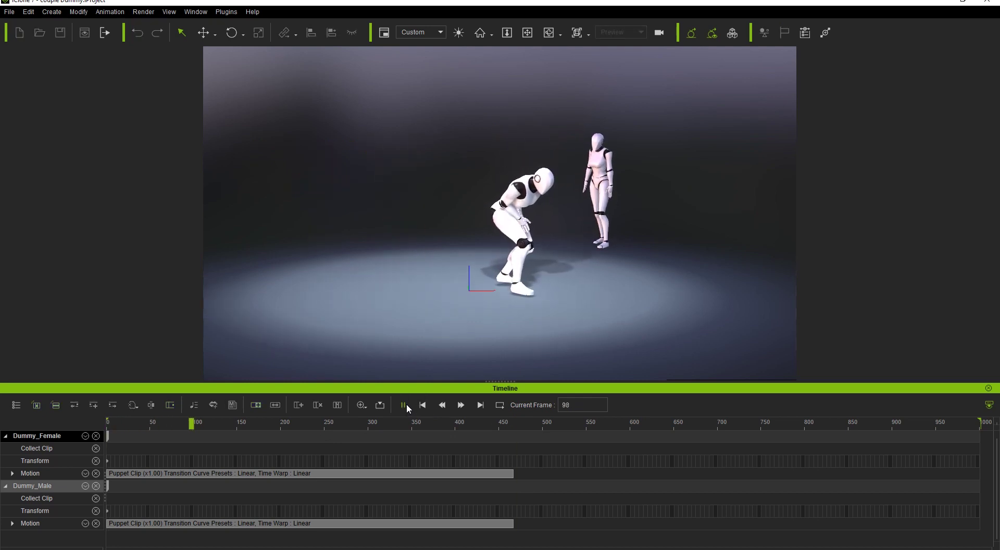